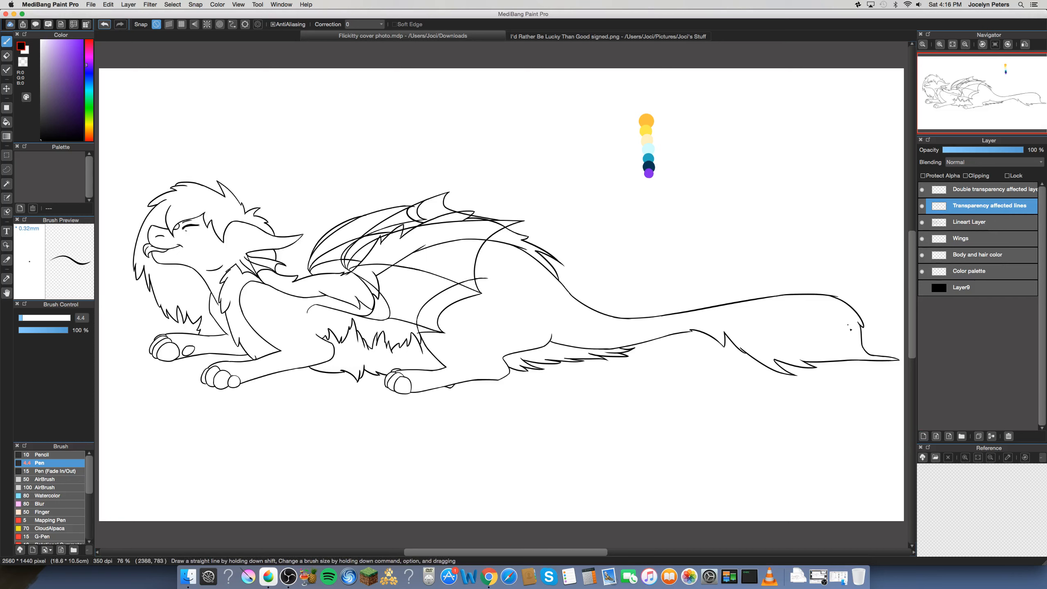
Review the Lineart Layer, Color palette, Body and hair color, and Wings layers by making each one active in turn
{"action": "left_click", "coordinate": [987, 228]}
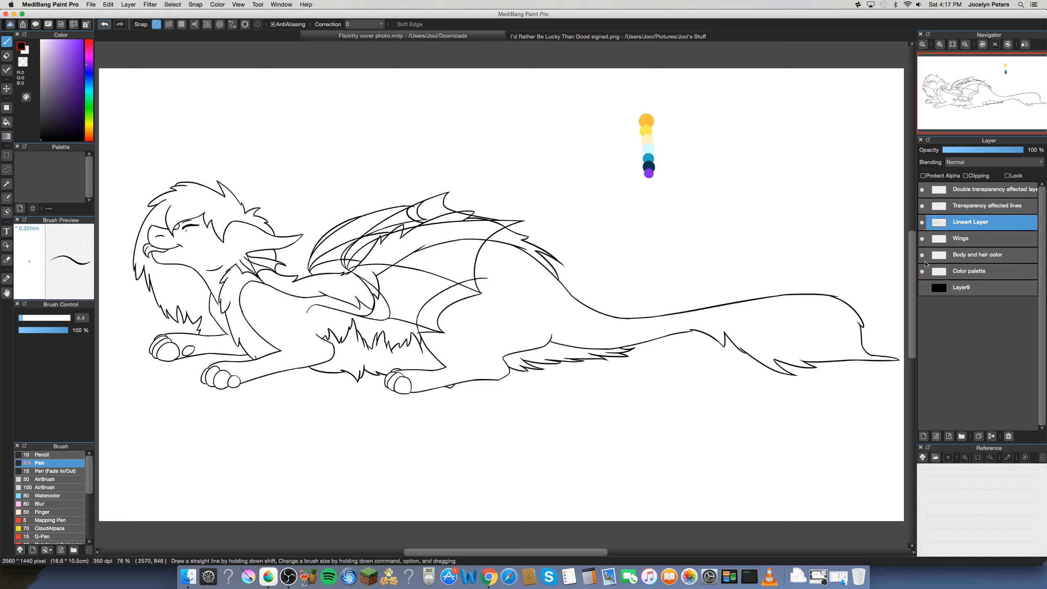
{"action": "left_click", "coordinate": [922, 272]}
{"action": "left_click", "coordinate": [922, 272]}
{"action": "left_click", "coordinate": [964, 272]}
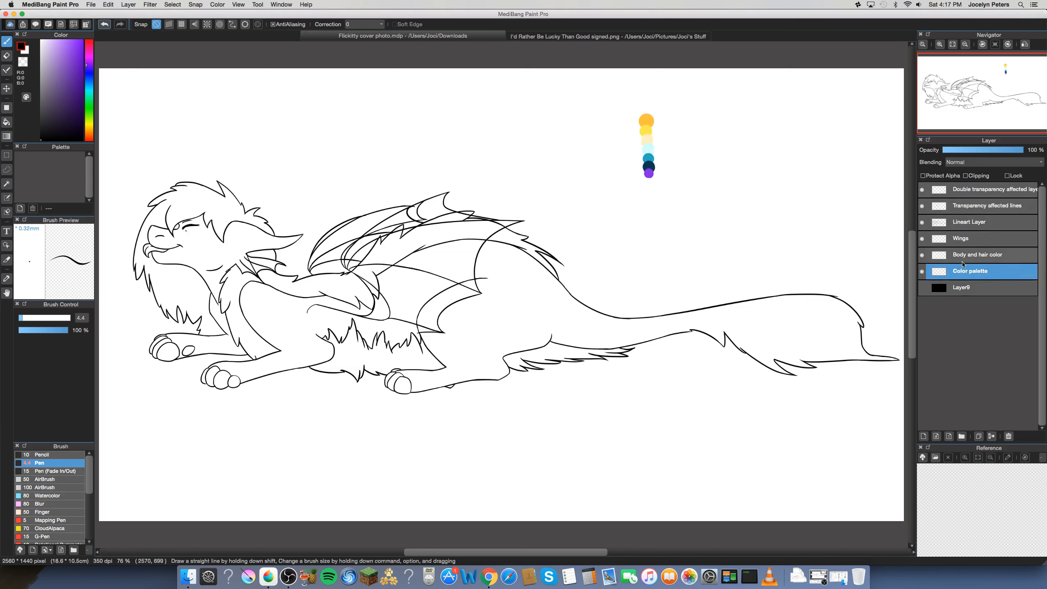
{"action": "left_click", "coordinate": [1016, 176]}
{"action": "left_click", "coordinate": [945, 259]}
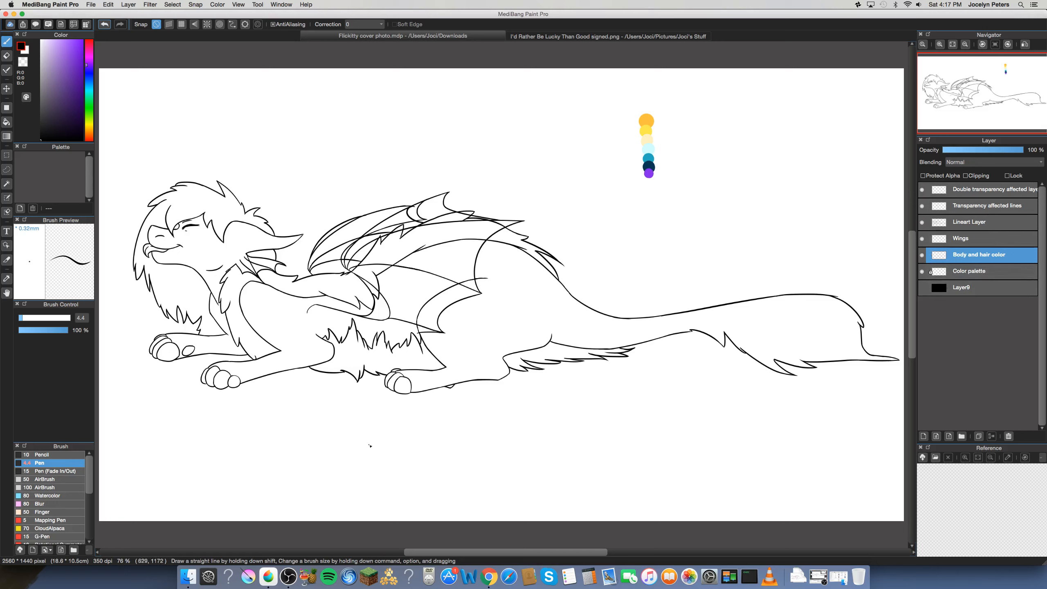
{"action": "left_click", "coordinate": [955, 242]}
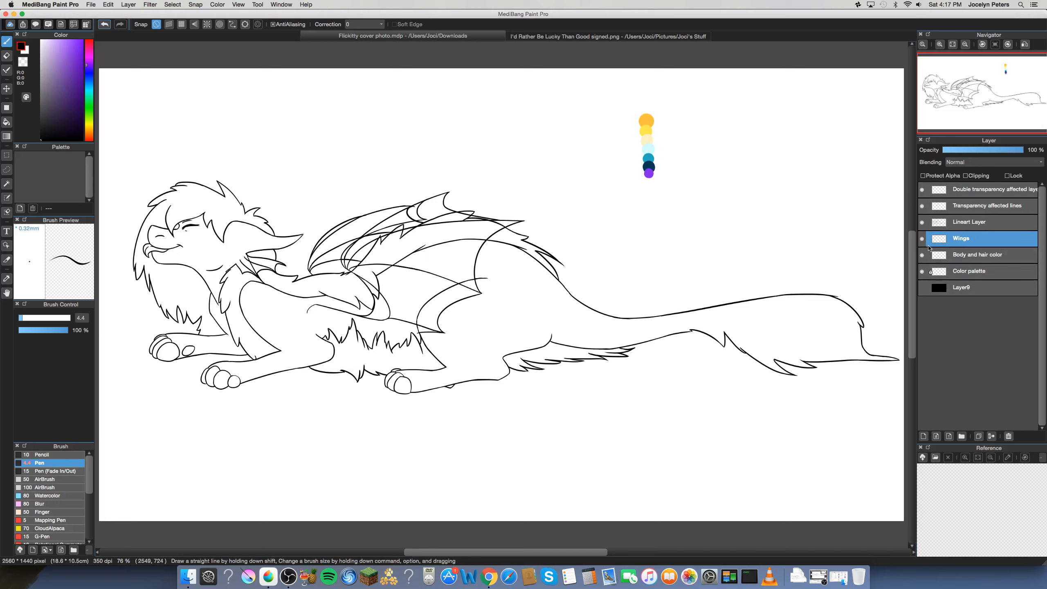
{"action": "left_click", "coordinate": [973, 256]}
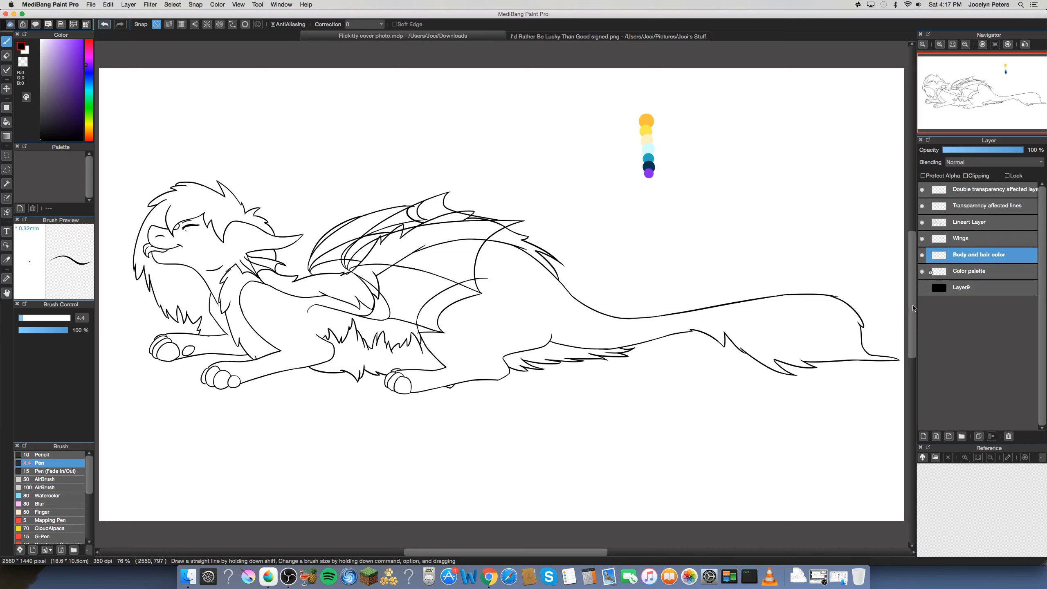
{"action": "left_click", "coordinate": [964, 240]}
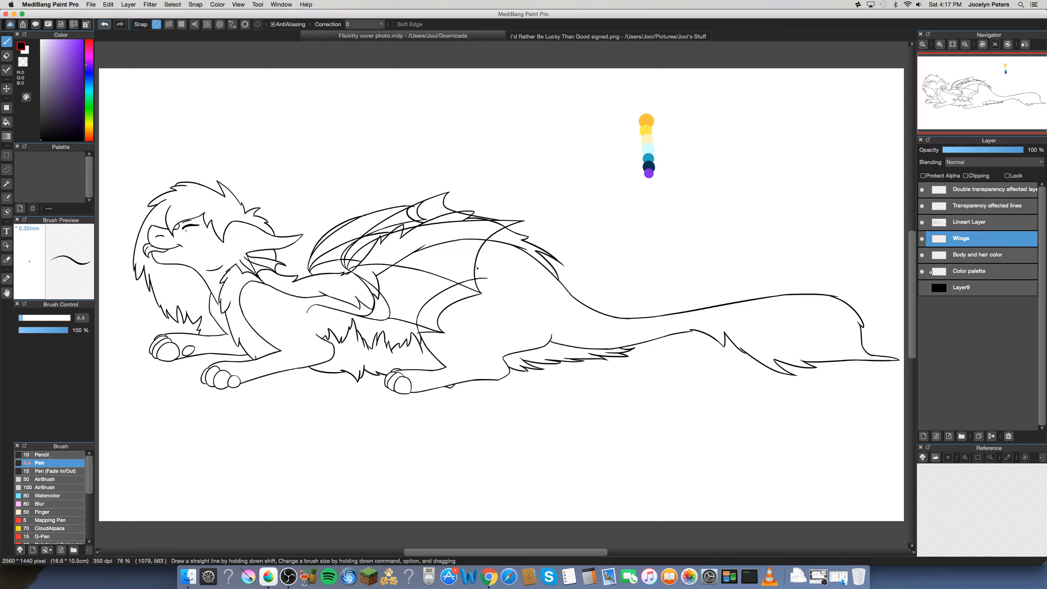
Make the Body and hair color layer active and select the blank background around the creature with the Magic Wand
{"action": "left_click", "coordinate": [972, 258]}
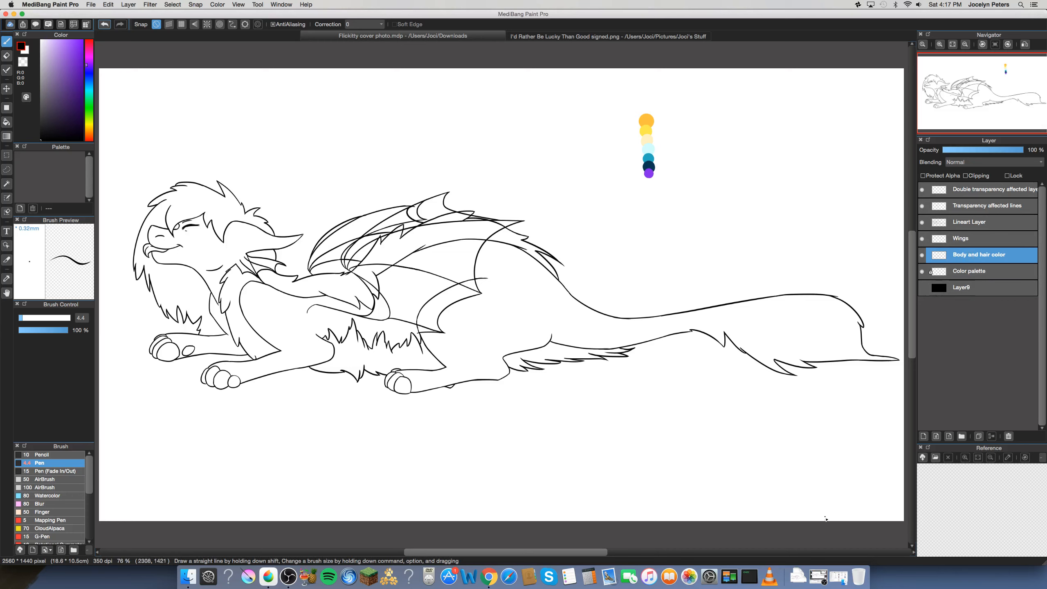
{"action": "left_click", "coordinate": [7, 184]}
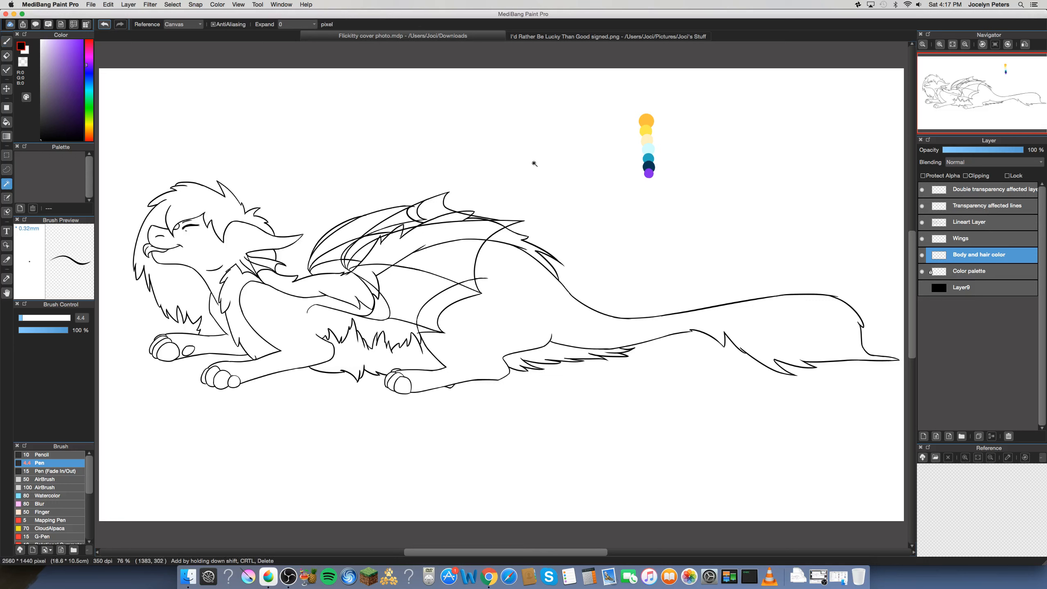
{"action": "left_click", "coordinate": [544, 173]}
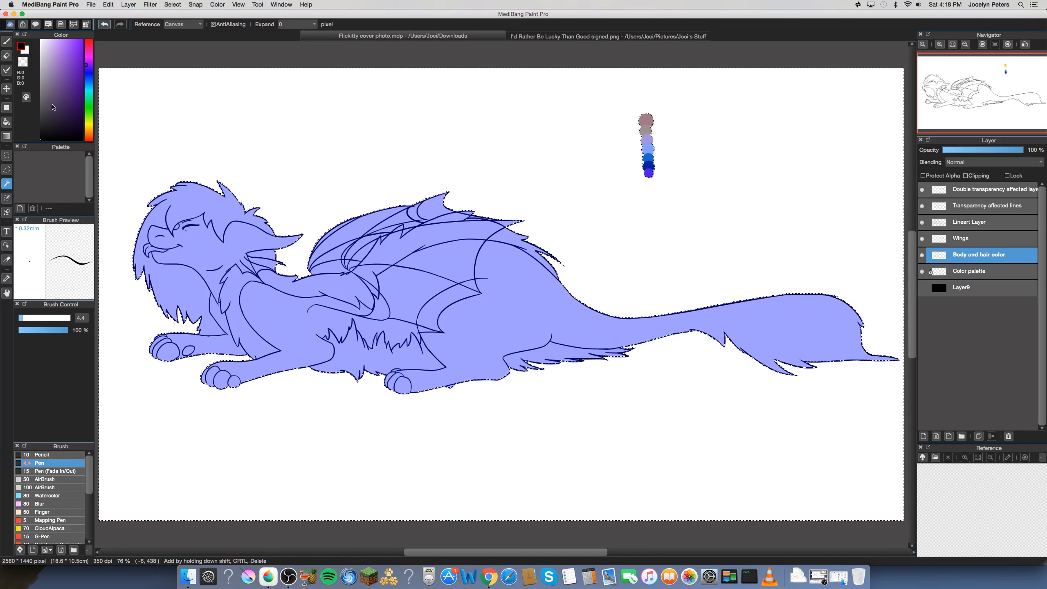
Test the selection with a black brush scribble beside the creature's hair and undo it
{"action": "left_click", "coordinate": [3, 43]}
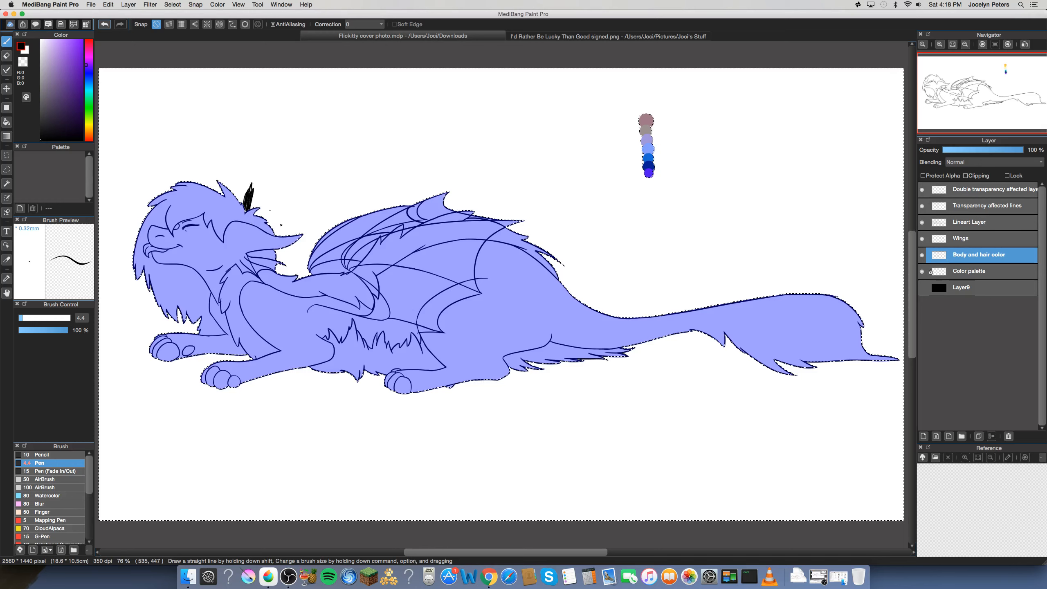
{"action": "key", "text": "super+z"}
{"action": "key", "text": "super+z"}
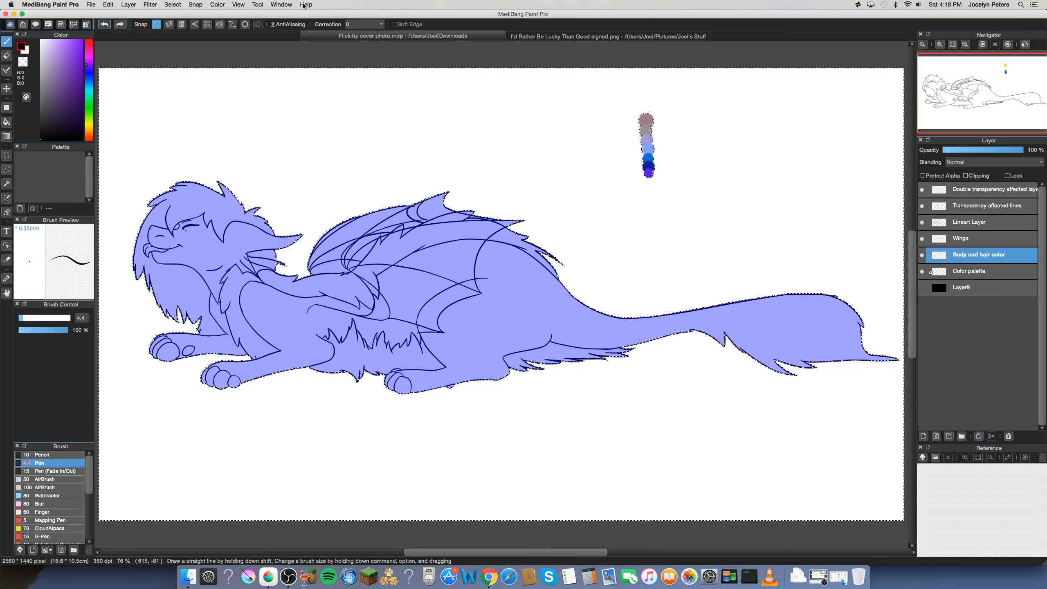
Look up the Inverse selection command by searching the program's commands for "inv"
{"action": "left_click", "coordinate": [233, 5]}
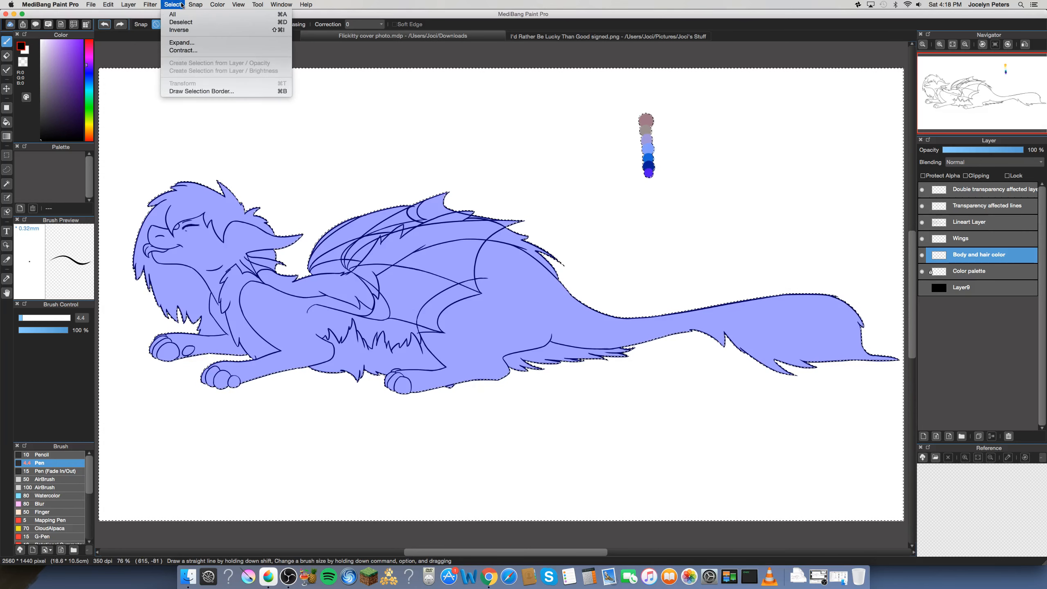
{"action": "mouse_move", "coordinate": [198, 5]}
{"action": "mouse_move", "coordinate": [239, 6]}
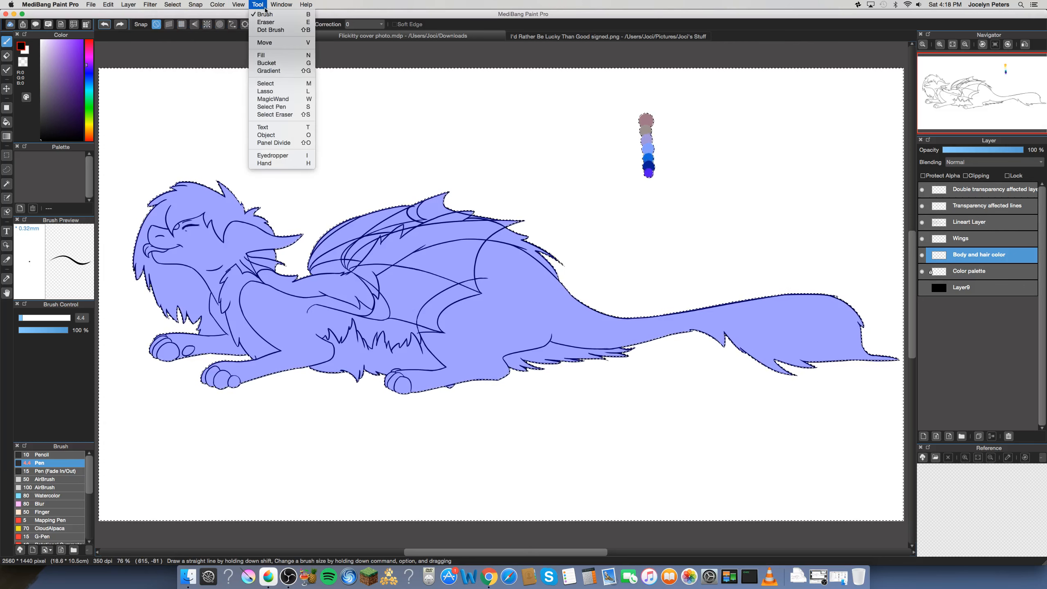
{"action": "mouse_move", "coordinate": [305, 5]}
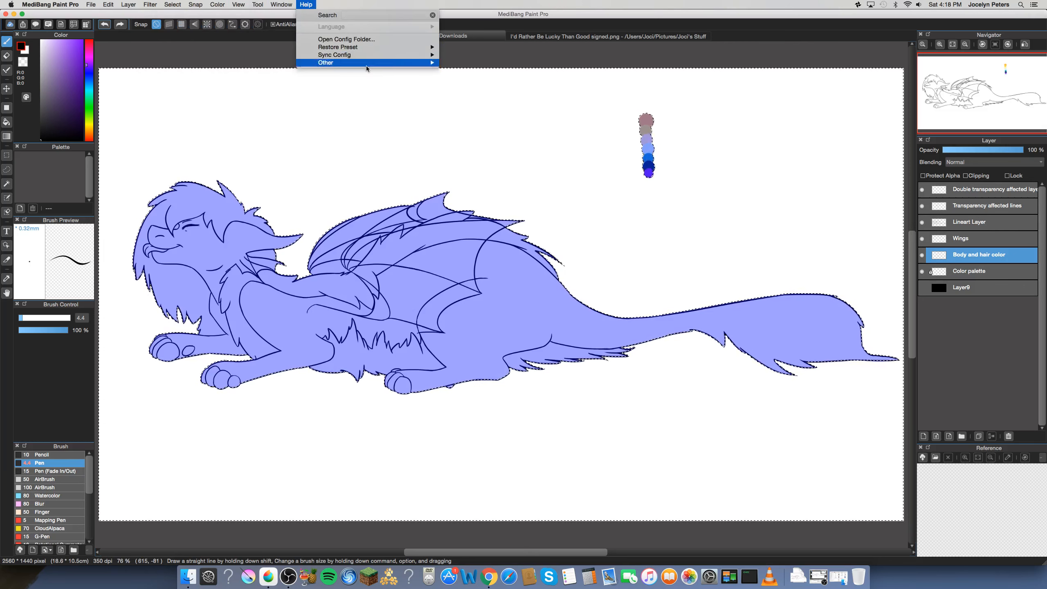
{"action": "type", "text": "inv"}
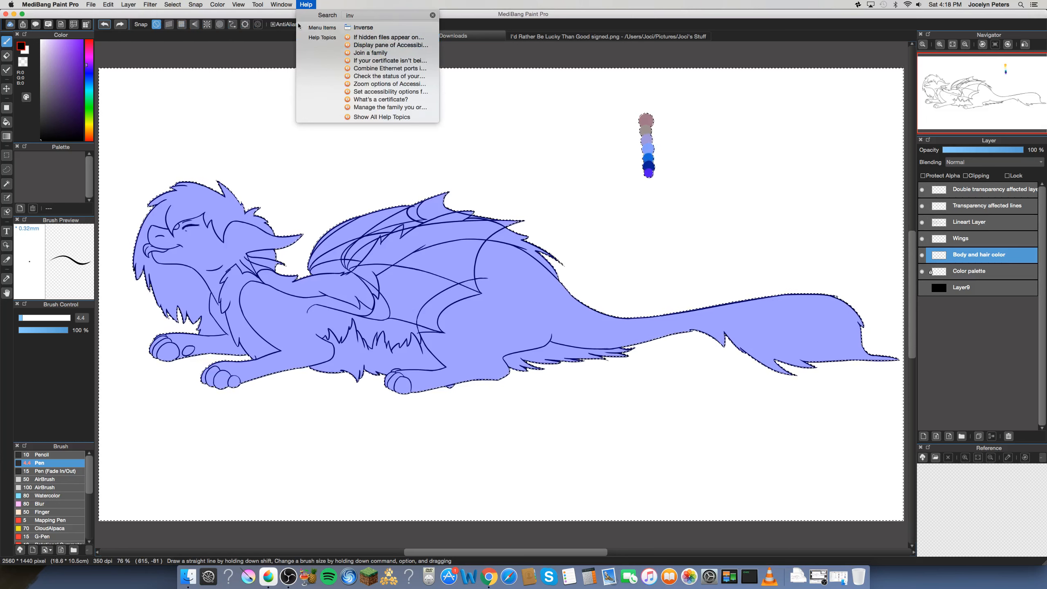
{"action": "mouse_move", "coordinate": [345, 32]}
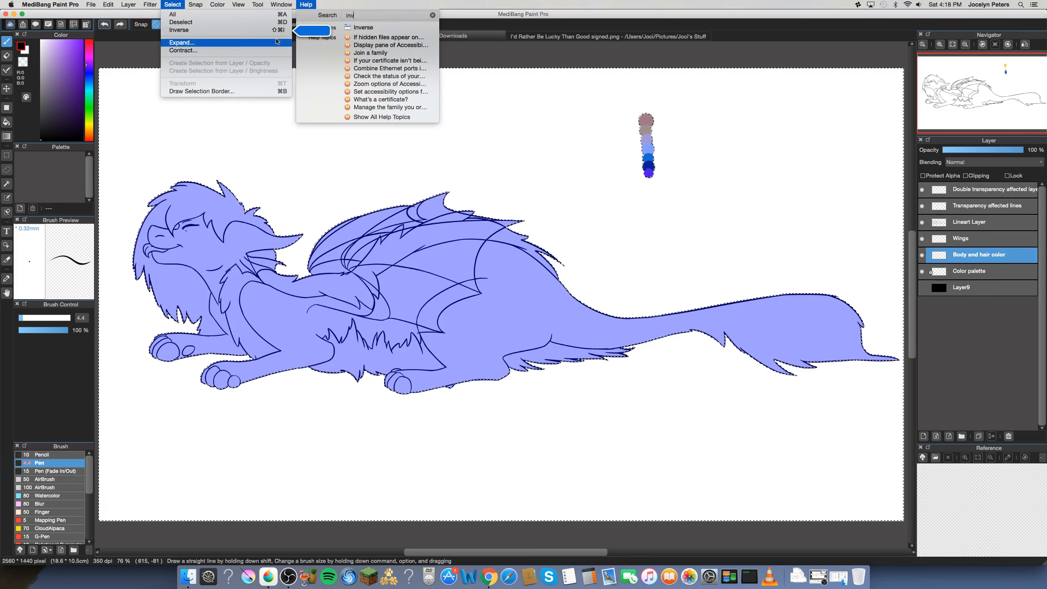
{"action": "left_click", "coordinate": [505, 19]}
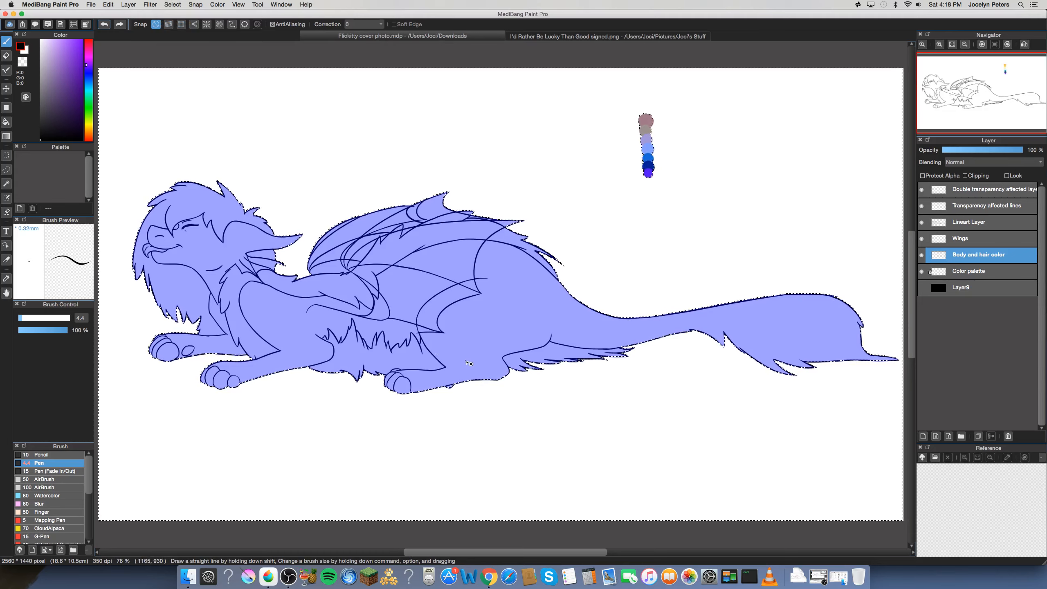
Invert the background selection so that the creature itself is selected
{"action": "key", "text": "shift+super+i"}
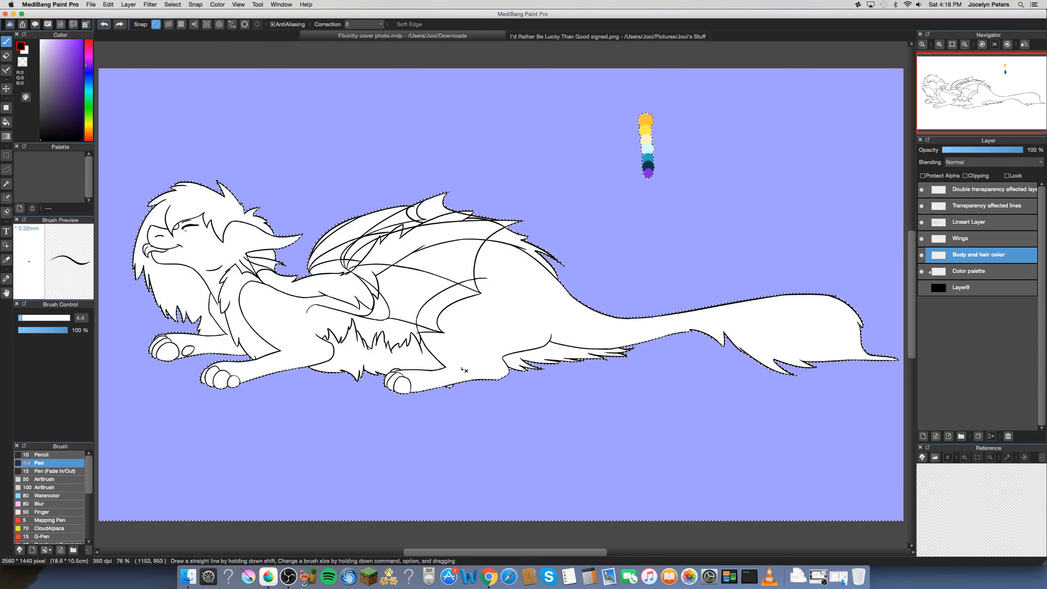
{"action": "key", "text": "shift+super+i"}
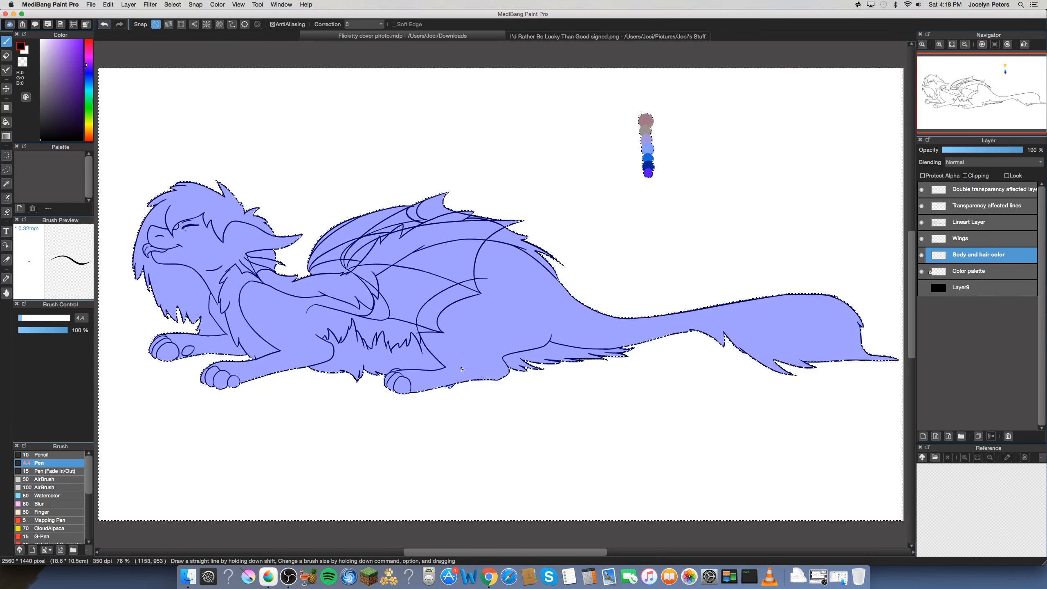
{"action": "key", "text": "shift+super+i"}
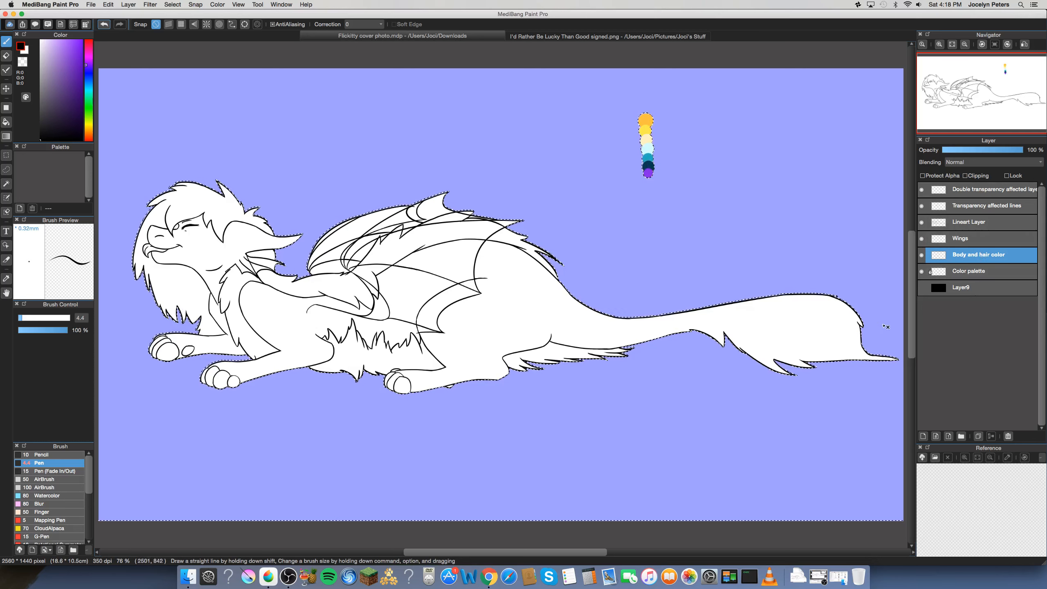
Sample the teal swatch from the drawn color palette and enlarge the Pen to size 108
{"action": "left_click", "coordinate": [650, 156], "text": "alt"}
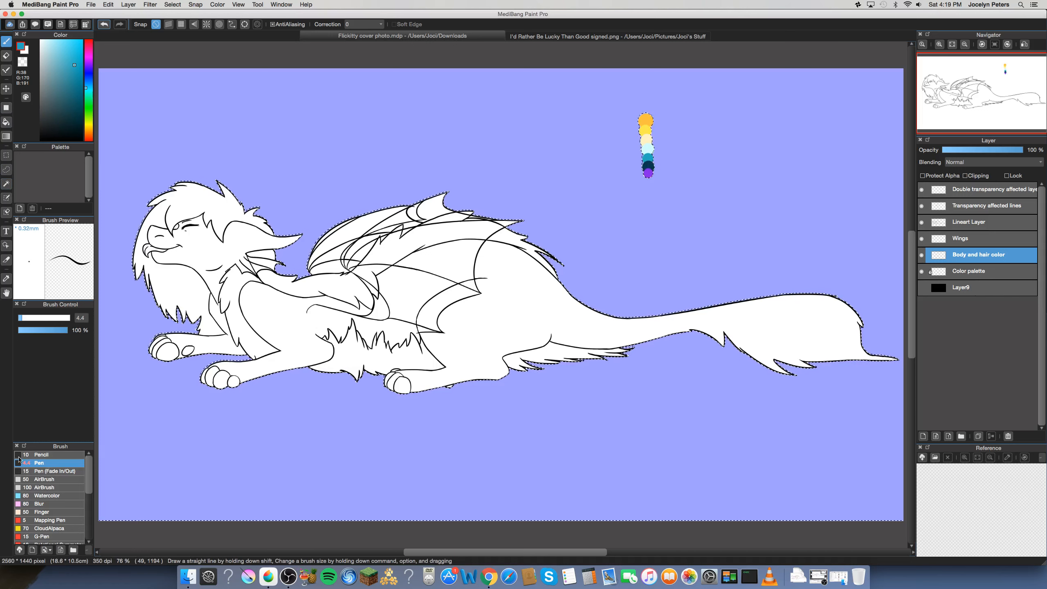
{"action": "left_click_drag", "start_coordinate": [22, 316], "coordinate": [67, 317]}
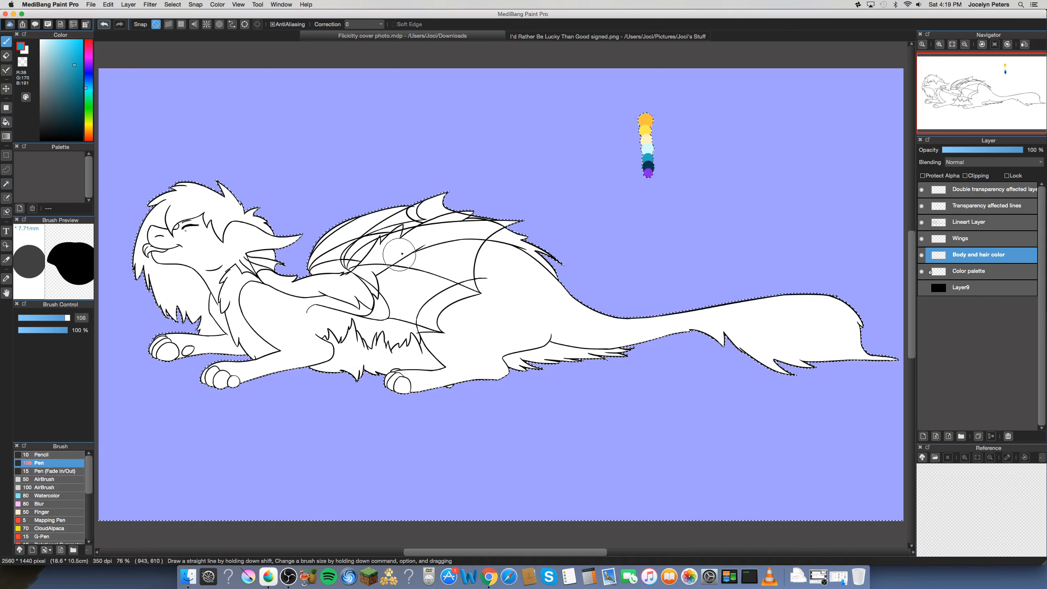
Try painting the wing and head teal on the Lineart Layer and undo the strokes
{"action": "left_click", "coordinate": [975, 223]}
{"action": "mouse_move", "coordinate": [431, 204]}
{"action": "left_mouse_down"}
{"action": "mouse_move", "coordinate": [418, 209]}
{"action": "mouse_move", "coordinate": [449, 196]}
{"action": "left_mouse_up"}
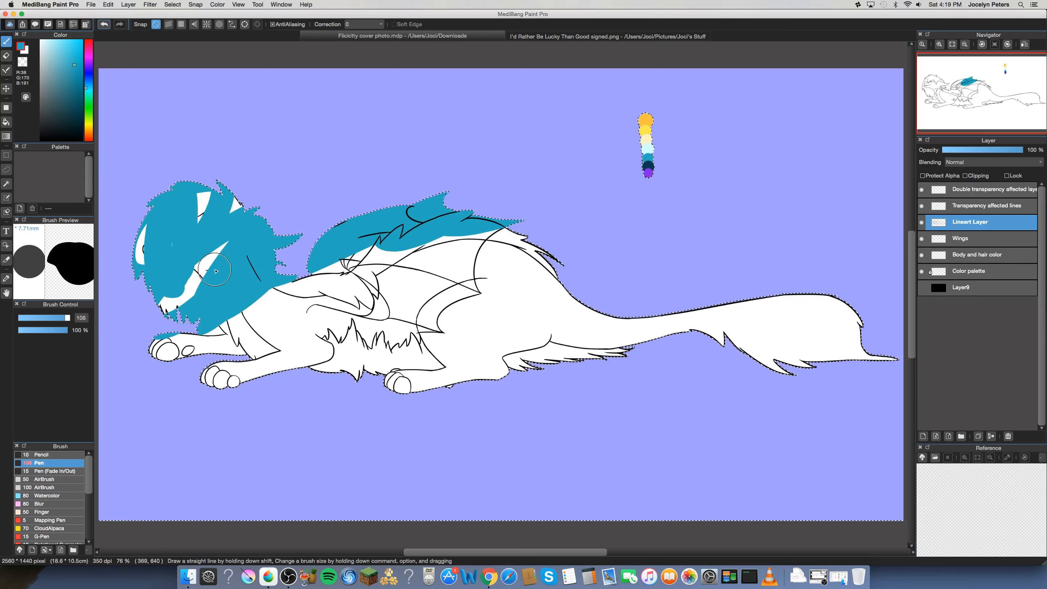
{"action": "key", "text": "super+z"}
{"action": "key", "text": "super+z"}
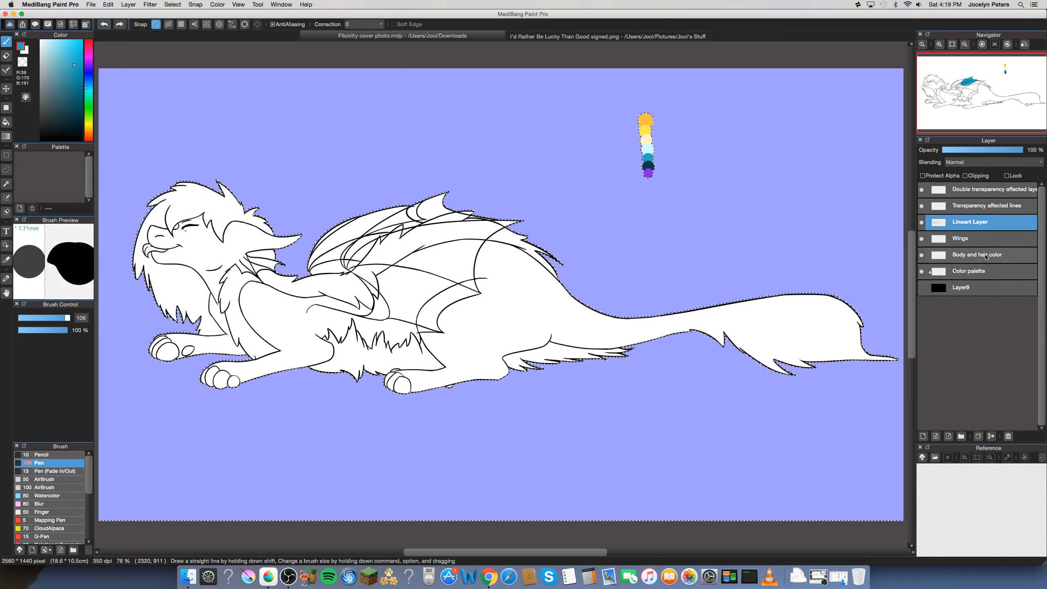
Paint the whole creature teal on the Body and hair color layer with the Pen at size 434
{"action": "left_click", "coordinate": [989, 255]}
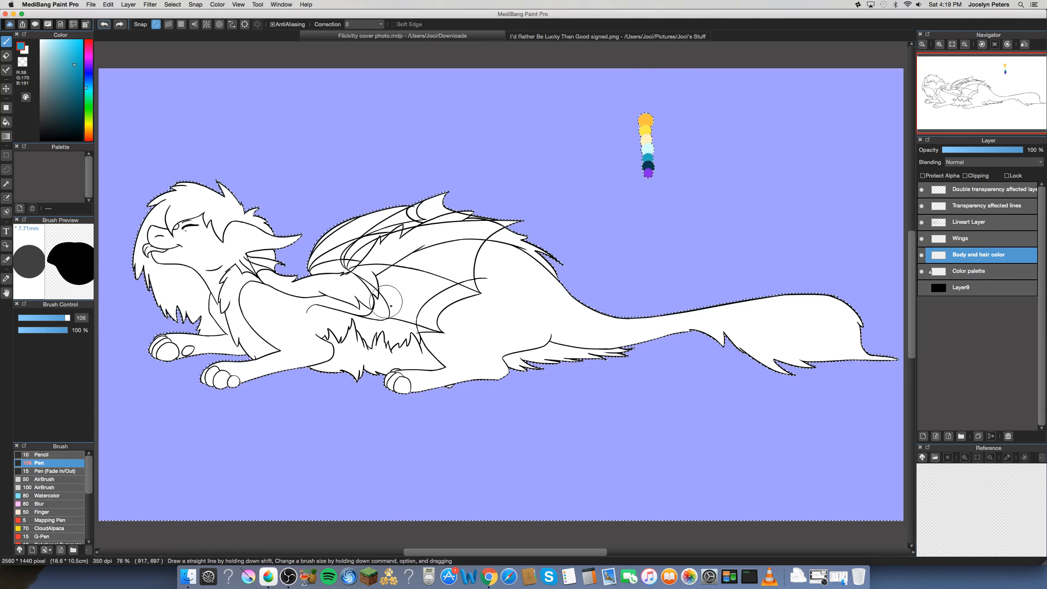
{"action": "left_click_drag", "start_coordinate": [67, 318], "coordinate": [94, 334]}
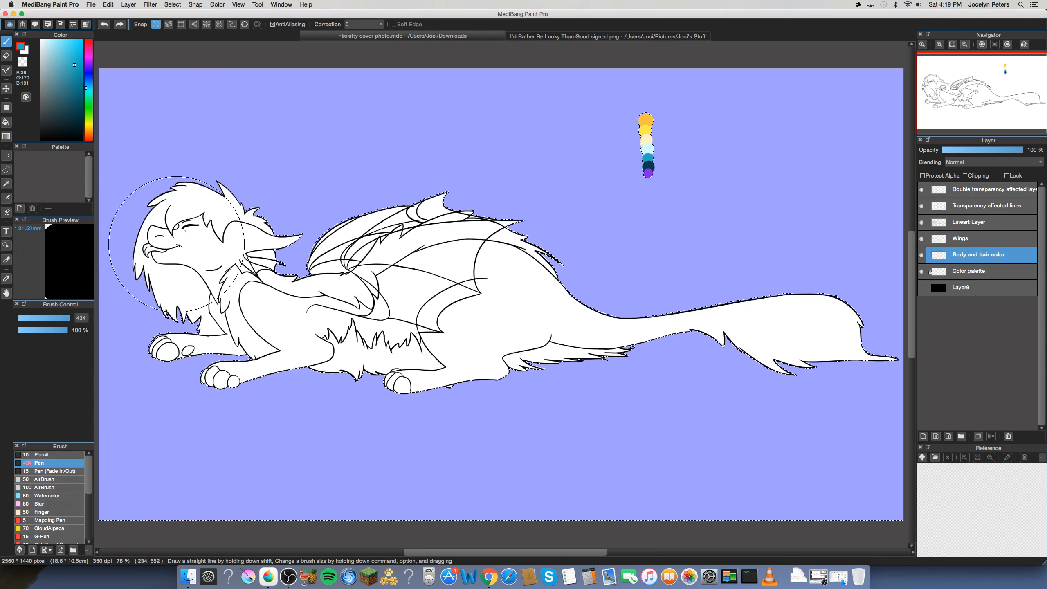
{"action": "mouse_move", "coordinate": [214, 222]}
{"action": "left_mouse_down"}
{"action": "mouse_move", "coordinate": [245, 393]}
{"action": "mouse_move", "coordinate": [254, 189]}
{"action": "mouse_move", "coordinate": [324, 350]}
{"action": "mouse_move", "coordinate": [316, 302]}
{"action": "mouse_move", "coordinate": [397, 290]}
{"action": "mouse_move", "coordinate": [439, 431]}
{"action": "mouse_move", "coordinate": [447, 157]}
{"action": "mouse_move", "coordinate": [551, 391]}
{"action": "mouse_move", "coordinate": [650, 296]}
{"action": "mouse_move", "coordinate": [613, 290]}
{"action": "mouse_move", "coordinate": [829, 331]}
{"action": "left_mouse_up"}
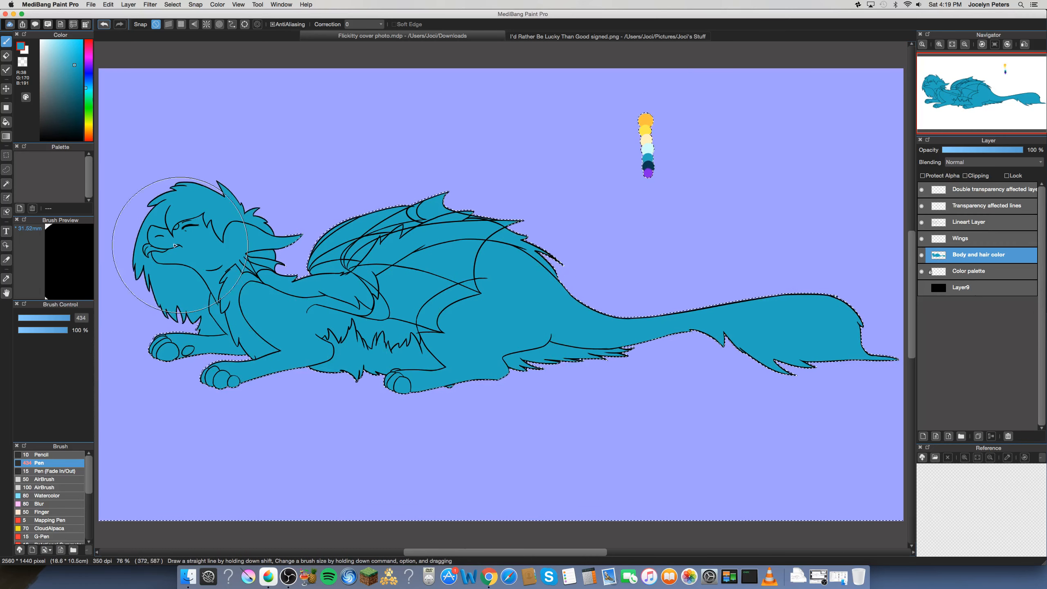
Paint the creature's tongue with the palette's purple, using the Pen at size 10.8 on the Body and hair color layer
{"action": "left_click", "coordinate": [648, 174], "text": "alt"}
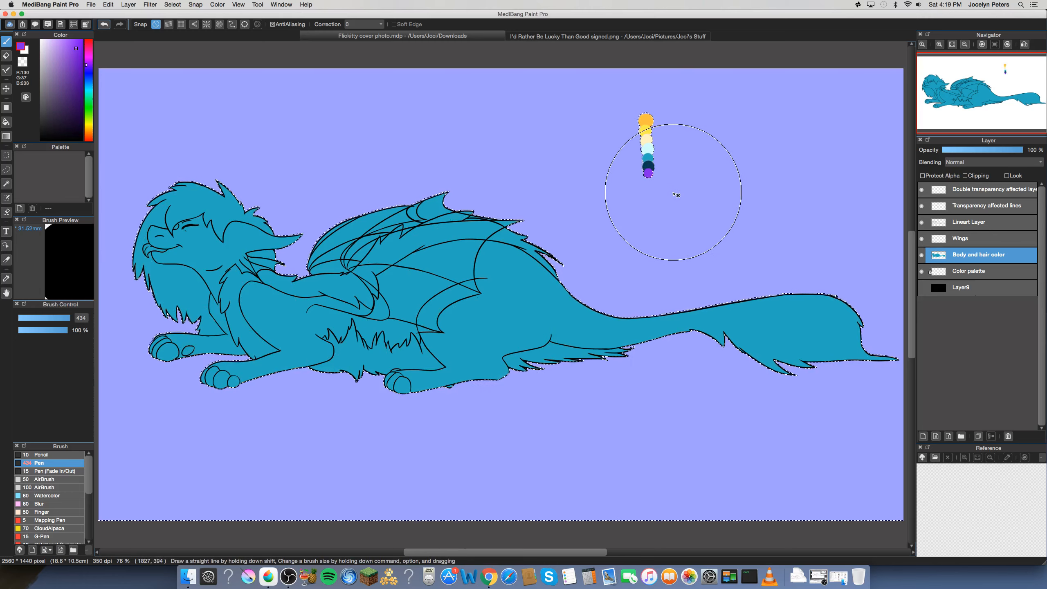
{"action": "key", "text": "super+plus"}
{"action": "key", "text": "super+plus"}
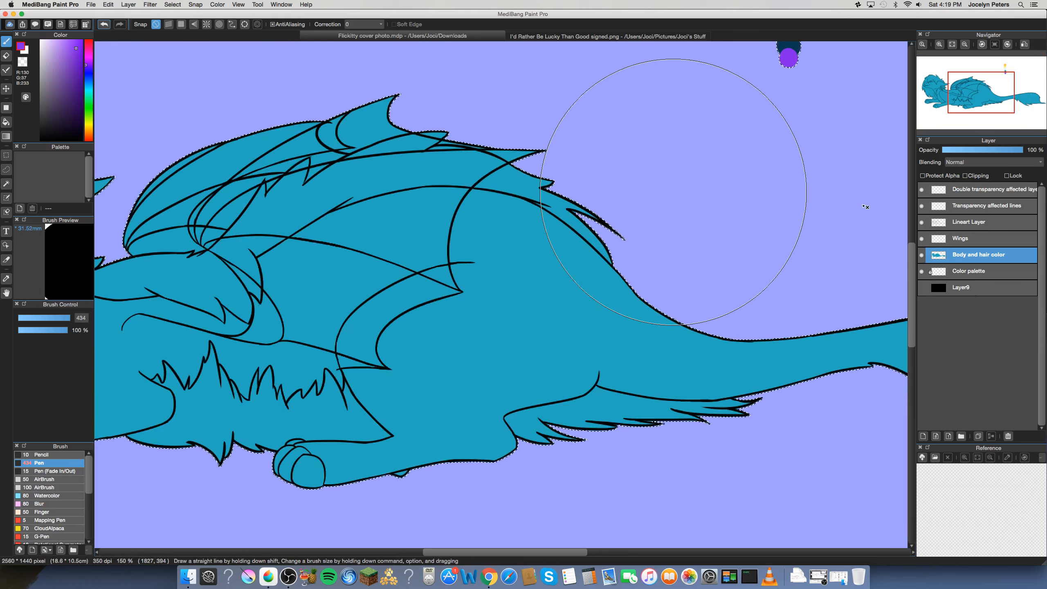
{"action": "left_click_drag", "start_coordinate": [979, 118], "coordinate": [948, 120]}
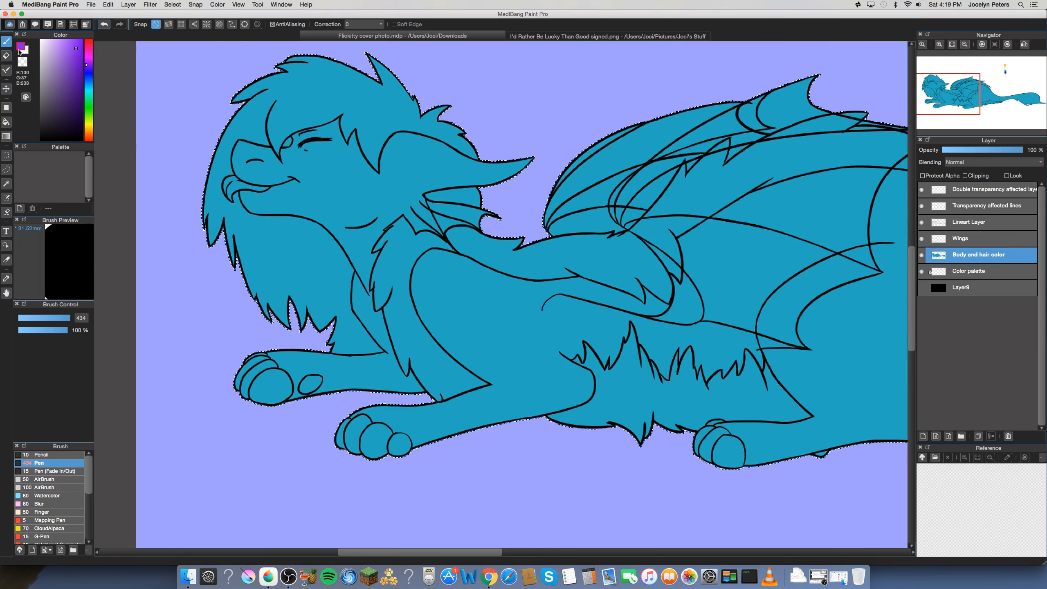
{"action": "left_click", "coordinate": [36, 318]}
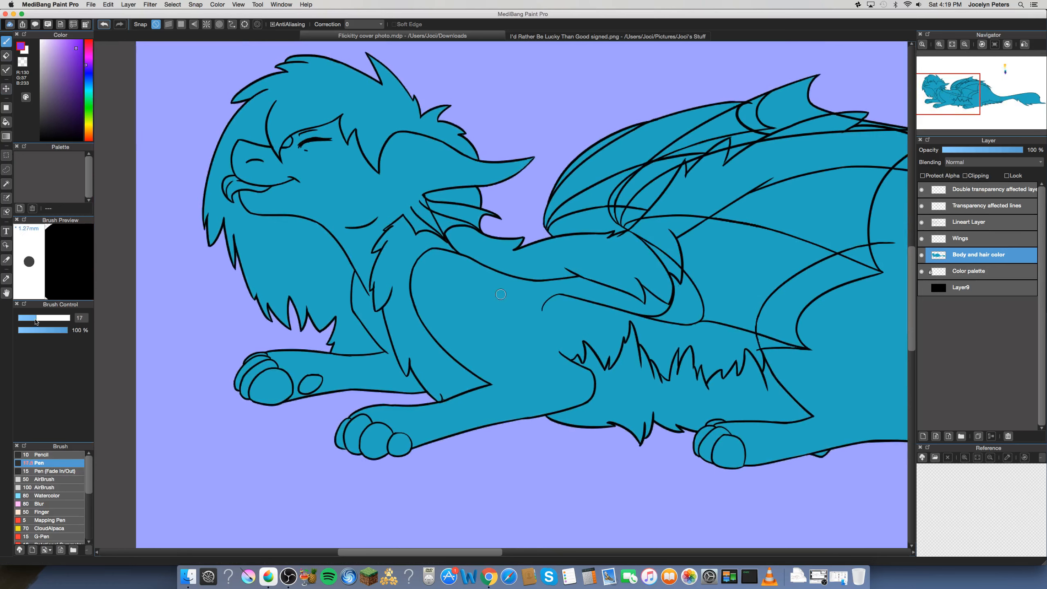
{"action": "left_click_drag", "start_coordinate": [35, 321], "coordinate": [29, 319]}
{"action": "left_click_drag", "start_coordinate": [229, 188], "coordinate": [233, 178]}
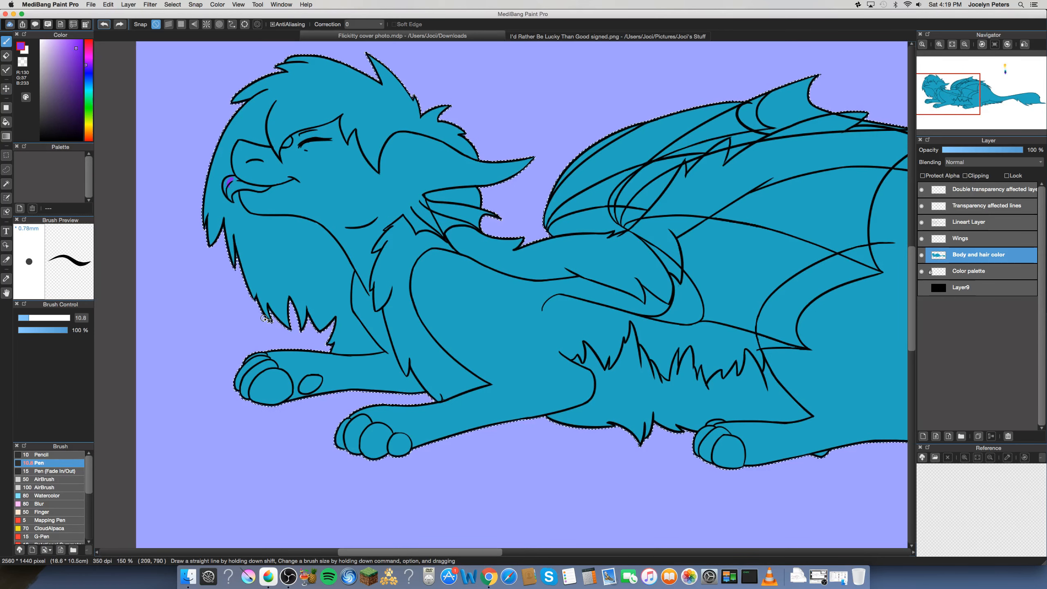
{"action": "key", "text": "super+plus"}
{"action": "key", "text": "super+plus"}
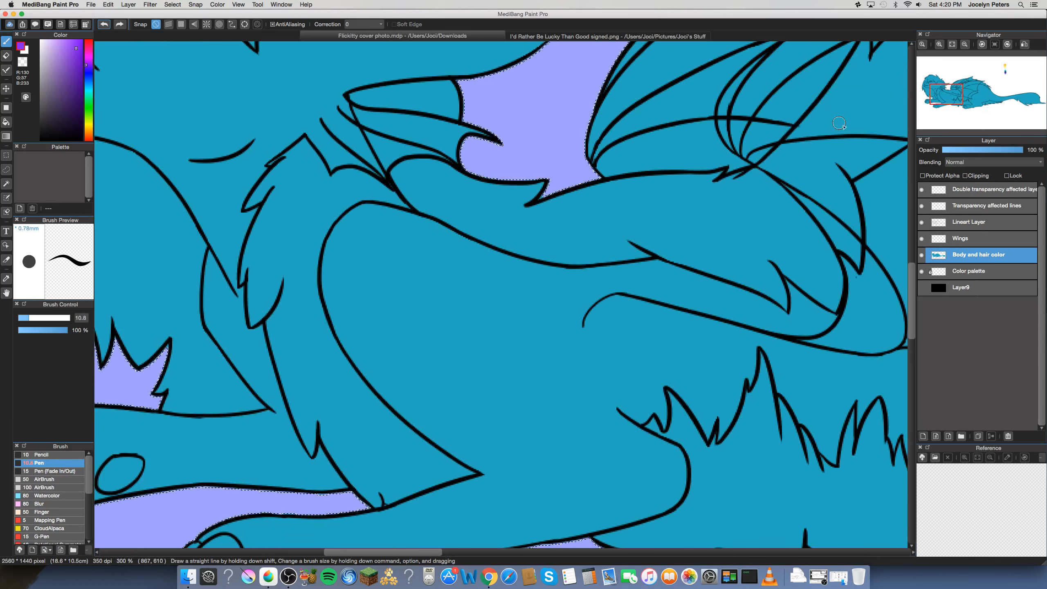
{"action": "left_click_drag", "start_coordinate": [946, 94], "coordinate": [920, 99]}
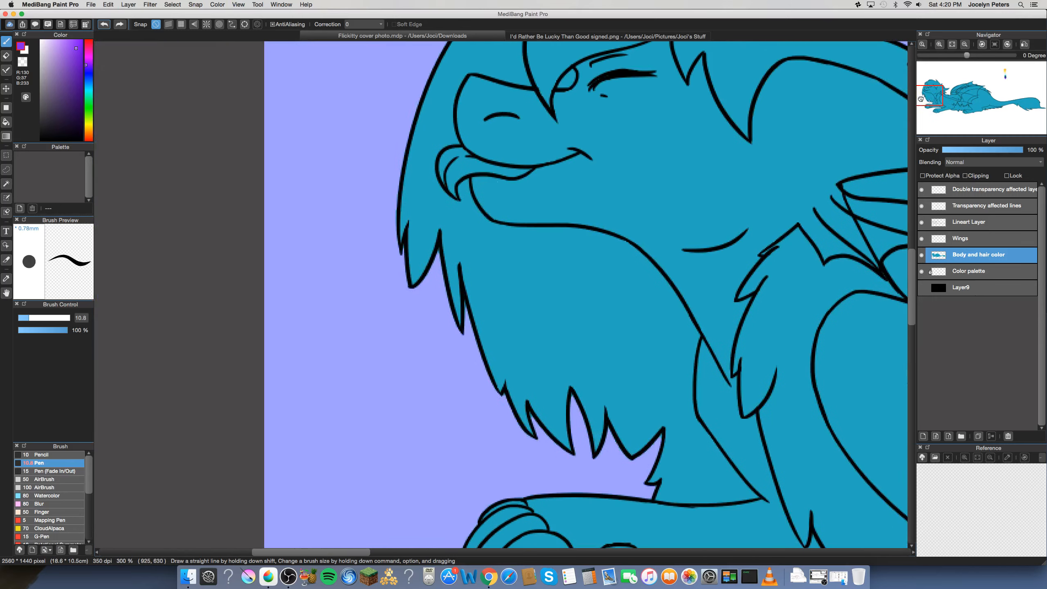
{"action": "mouse_move", "coordinate": [441, 158]}
{"action": "left_mouse_down"}
{"action": "mouse_move", "coordinate": [455, 196]}
{"action": "mouse_move", "coordinate": [451, 176]}
{"action": "mouse_move", "coordinate": [473, 165]}
{"action": "mouse_move", "coordinate": [457, 178]}
{"action": "mouse_move", "coordinate": [471, 173]}
{"action": "mouse_move", "coordinate": [449, 169]}
{"action": "mouse_move", "coordinate": [459, 148]}
{"action": "mouse_move", "coordinate": [462, 163]}
{"action": "mouse_move", "coordinate": [489, 170]}
{"action": "mouse_move", "coordinate": [471, 169]}
{"action": "mouse_move", "coordinate": [533, 174]}
{"action": "mouse_move", "coordinate": [444, 184]}
{"action": "mouse_move", "coordinate": [460, 159]}
{"action": "left_mouse_up"}
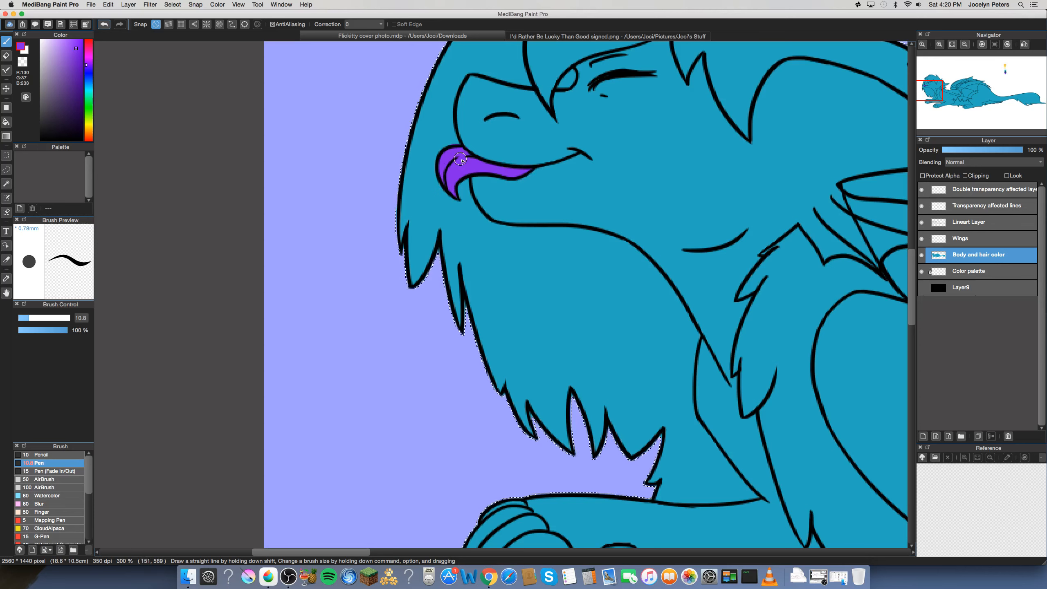
Clear the active selection around the creature and the color palette
{"action": "mouse_move", "coordinate": [977, 58]}
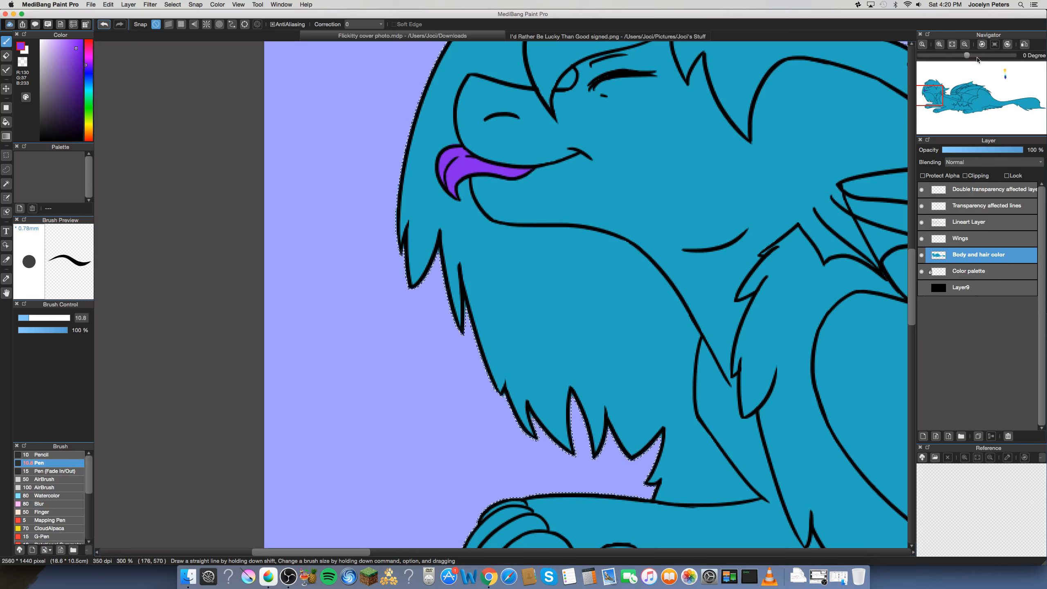
{"action": "left_click", "coordinate": [951, 45]}
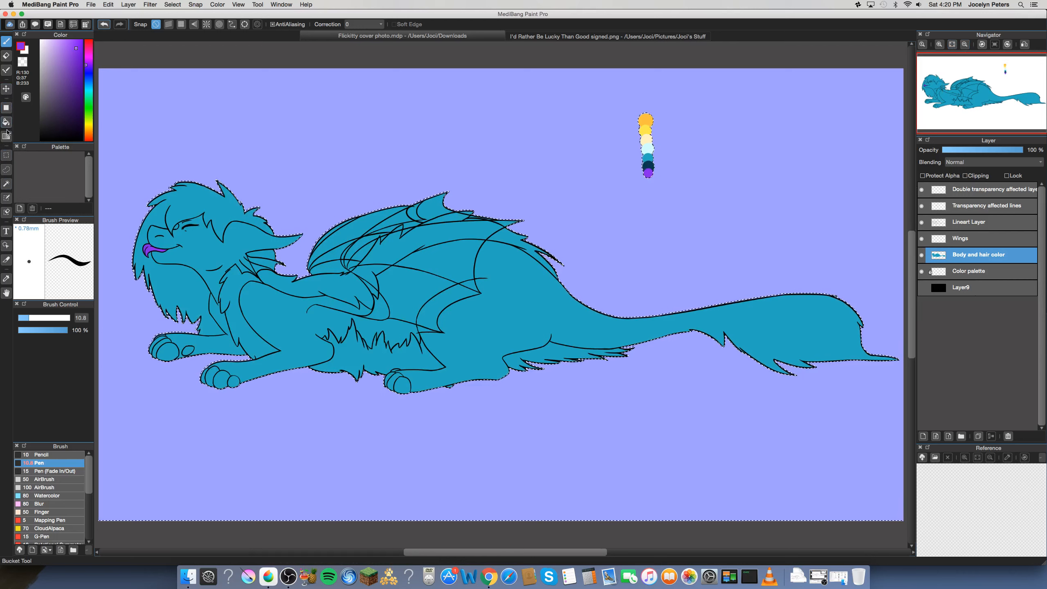
{"action": "left_click", "coordinate": [6, 155]}
{"action": "left_click", "coordinate": [318, 165]}
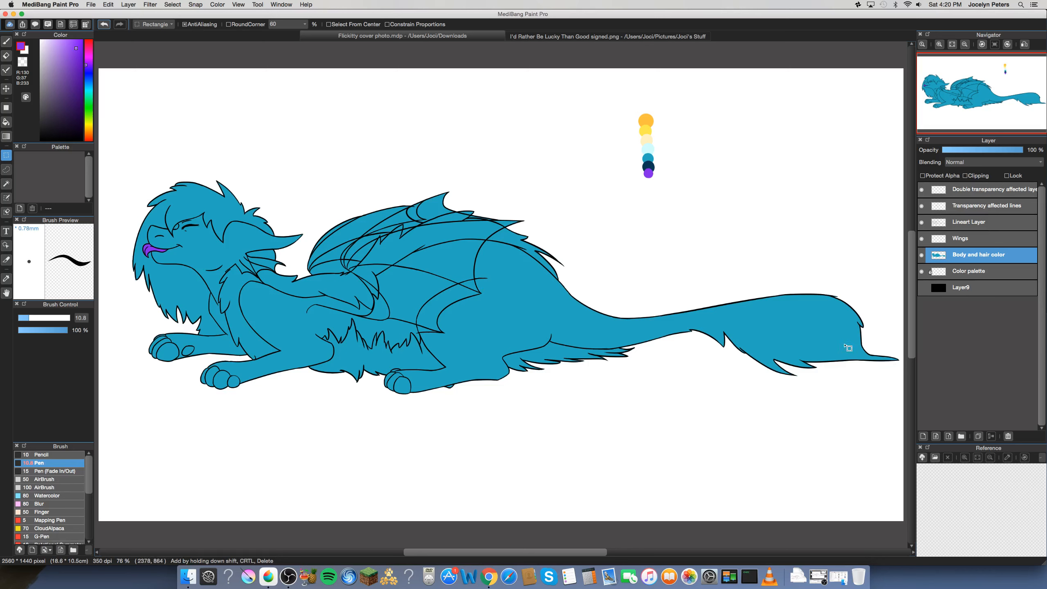
Show the black Layer9 and erase the stray teal fringe outside the hind leg fur with the Eraser at size 4
{"action": "left_click", "coordinate": [921, 288]}
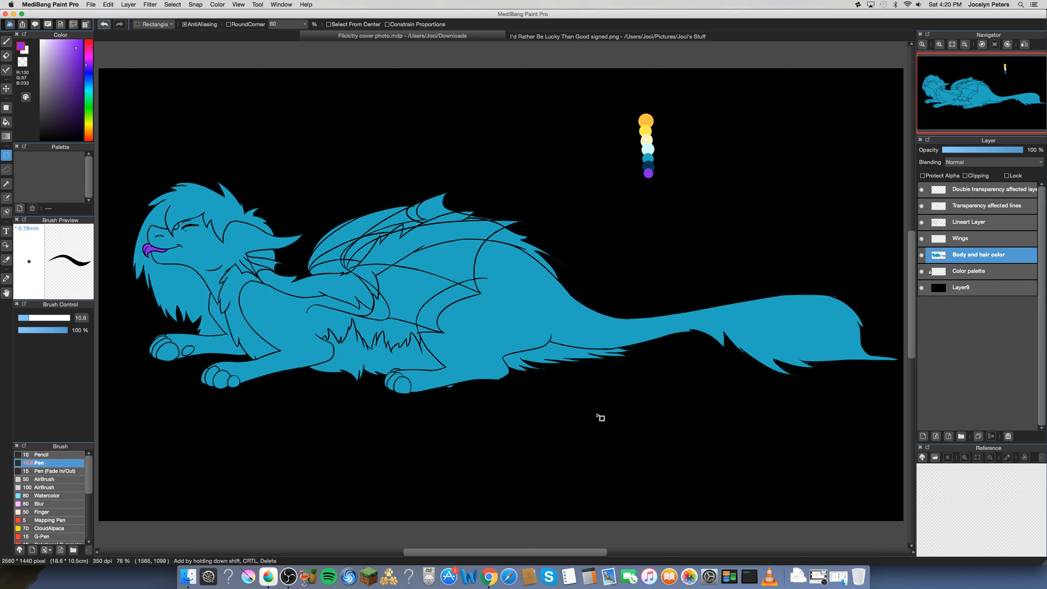
{"action": "scroll", "coordinate": [657, 498], "scroll_direction": "up", "scroll_amount": 8}
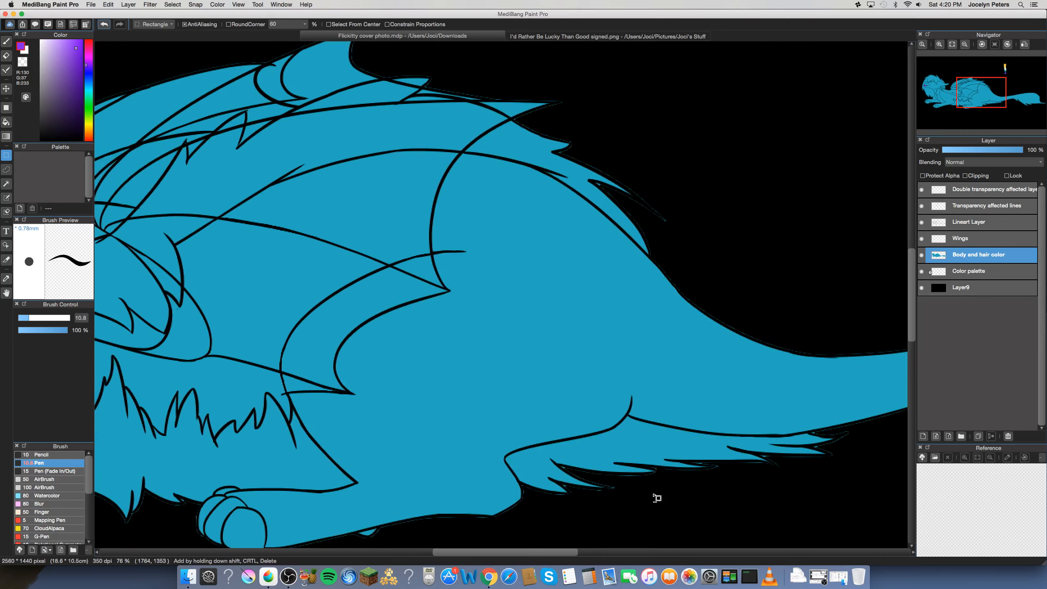
{"action": "mouse_move", "coordinate": [943, 118]}
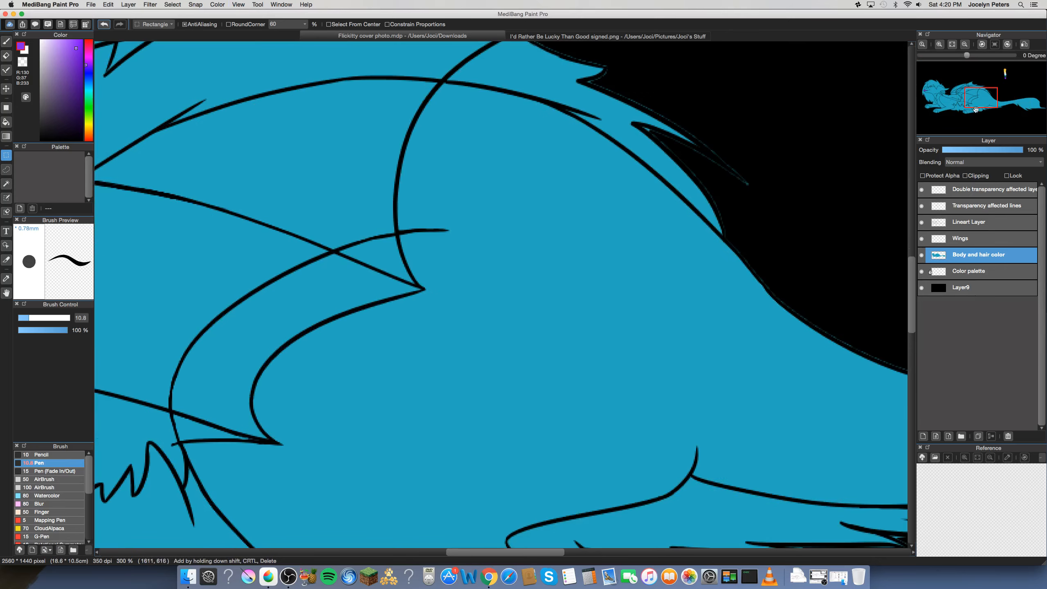
{"action": "left_click_drag", "start_coordinate": [975, 109], "coordinate": [978, 116]}
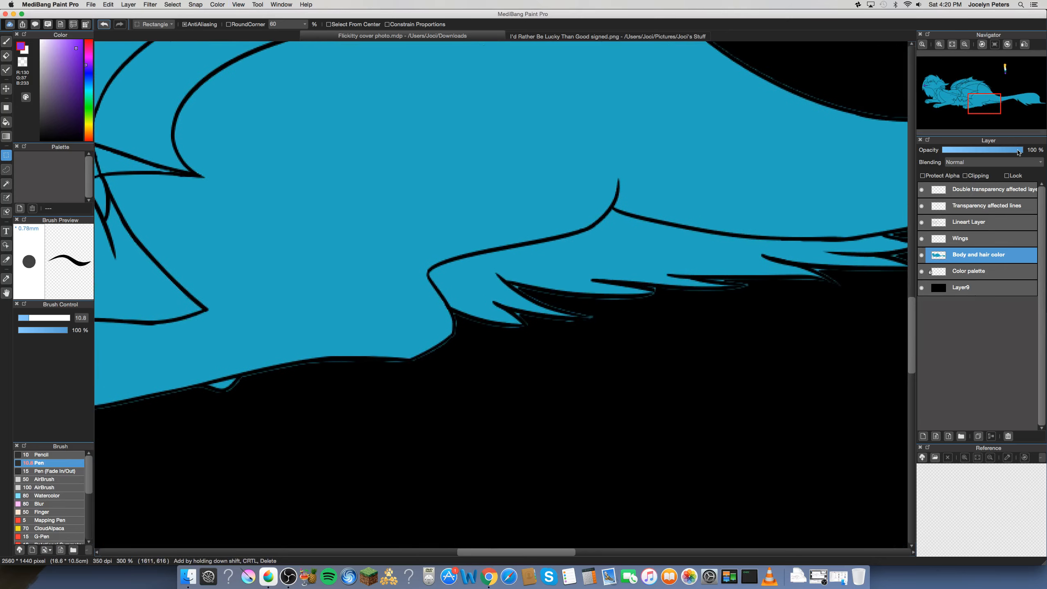
{"action": "key", "text": "e"}
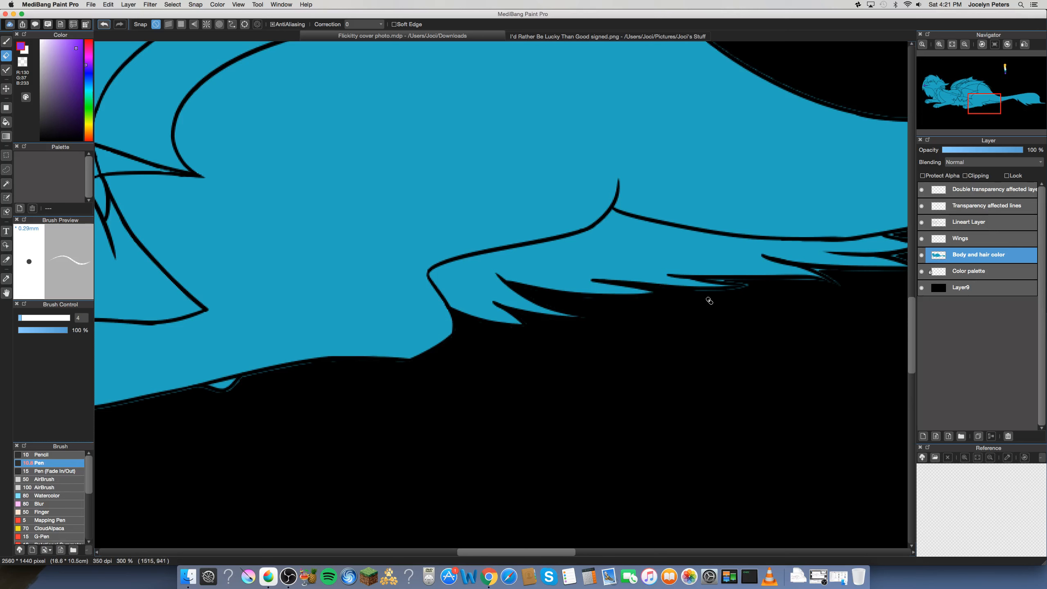
Show the whole canvas again and hide the black Layer9
{"action": "left_click", "coordinate": [982, 45]}
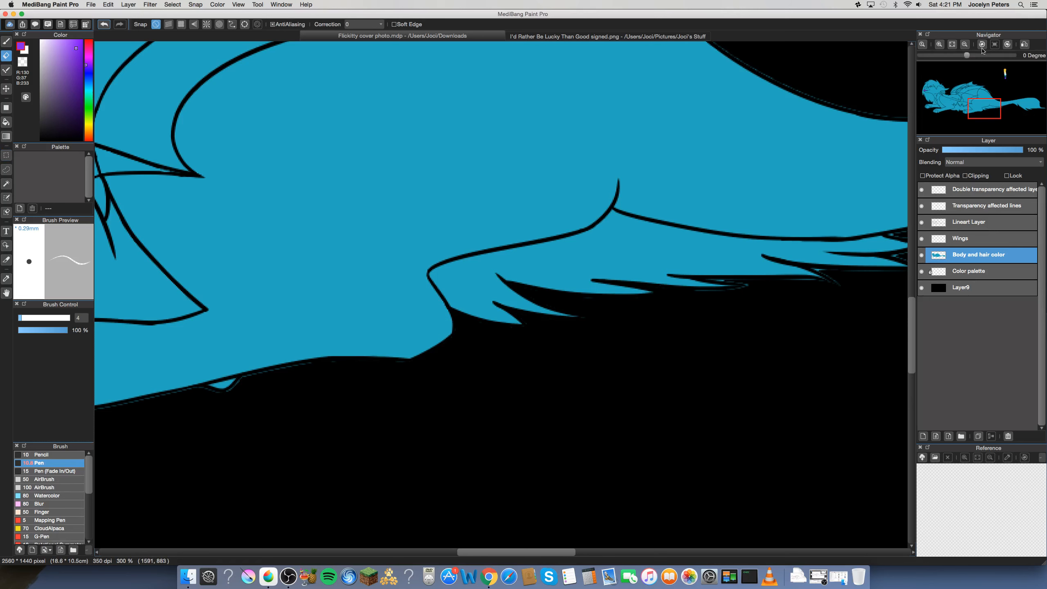
{"action": "left_click", "coordinate": [952, 44]}
{"action": "key", "text": "m"}
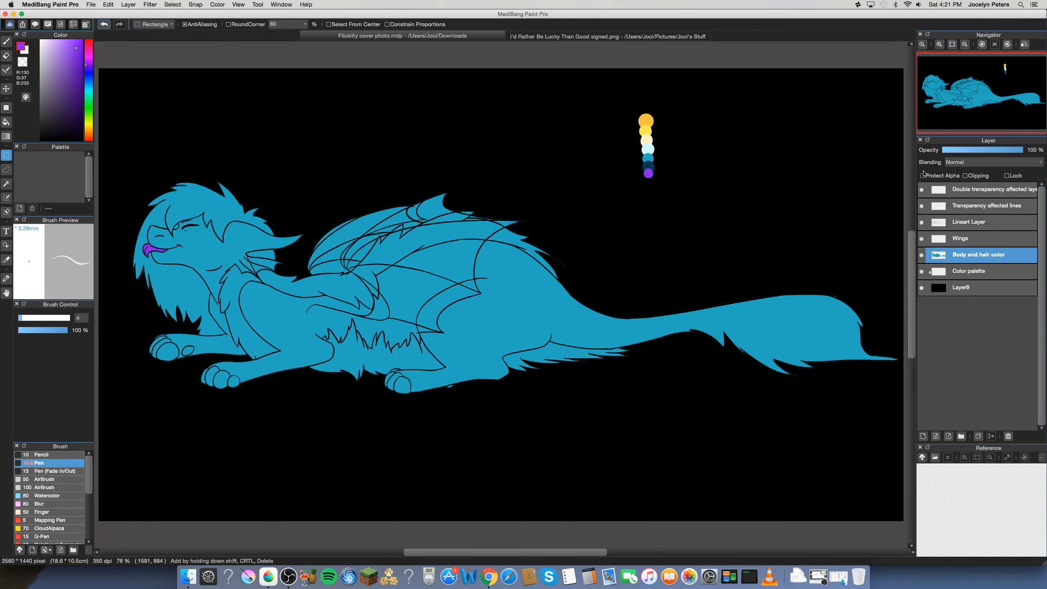
{"action": "left_click", "coordinate": [922, 288]}
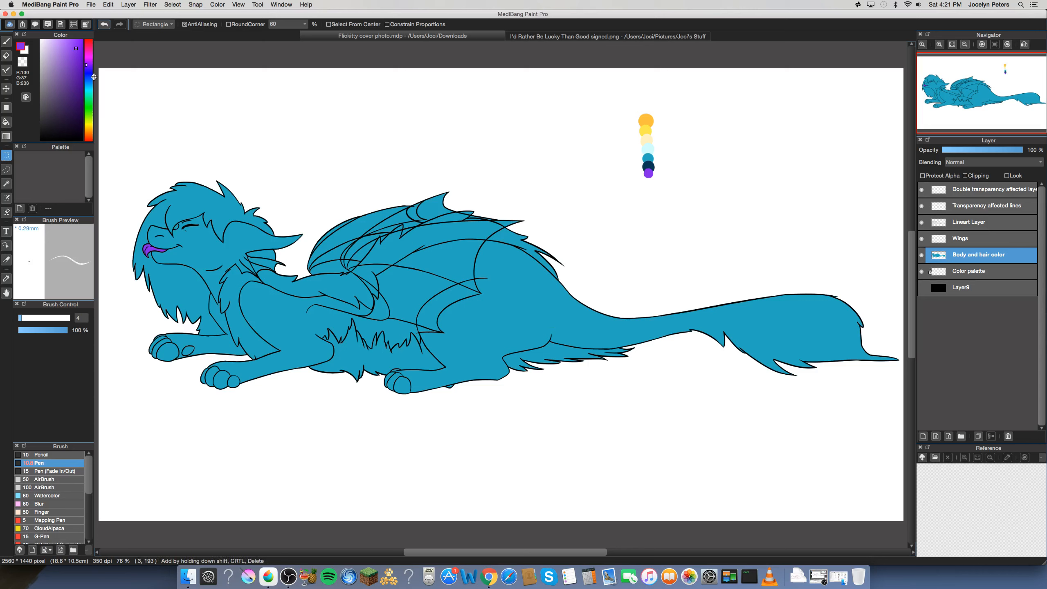
Try painting the wing's lower edge with the palette's dark navy, using the Pen at size 10.8
{"action": "left_click", "coordinate": [646, 169], "text": "alt"}
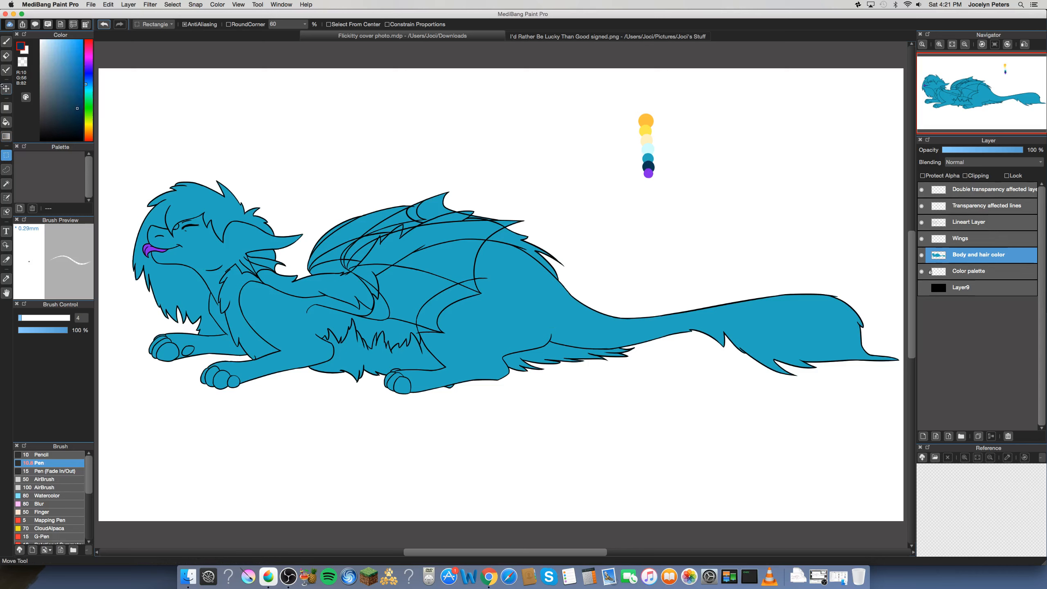
{"action": "key", "text": "b"}
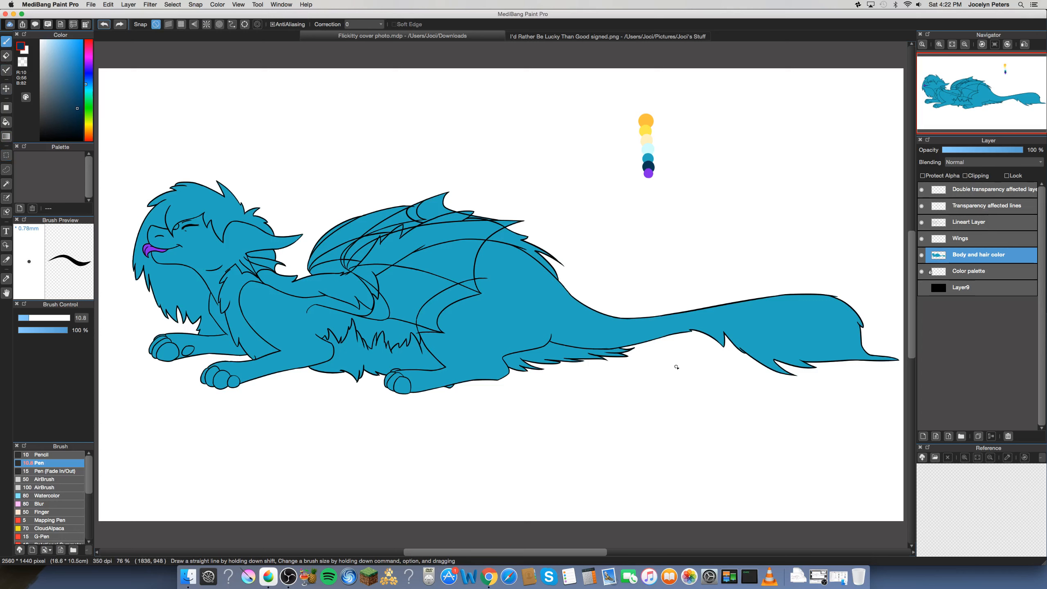
{"action": "left_click_drag", "start_coordinate": [425, 308], "coordinate": [417, 330]}
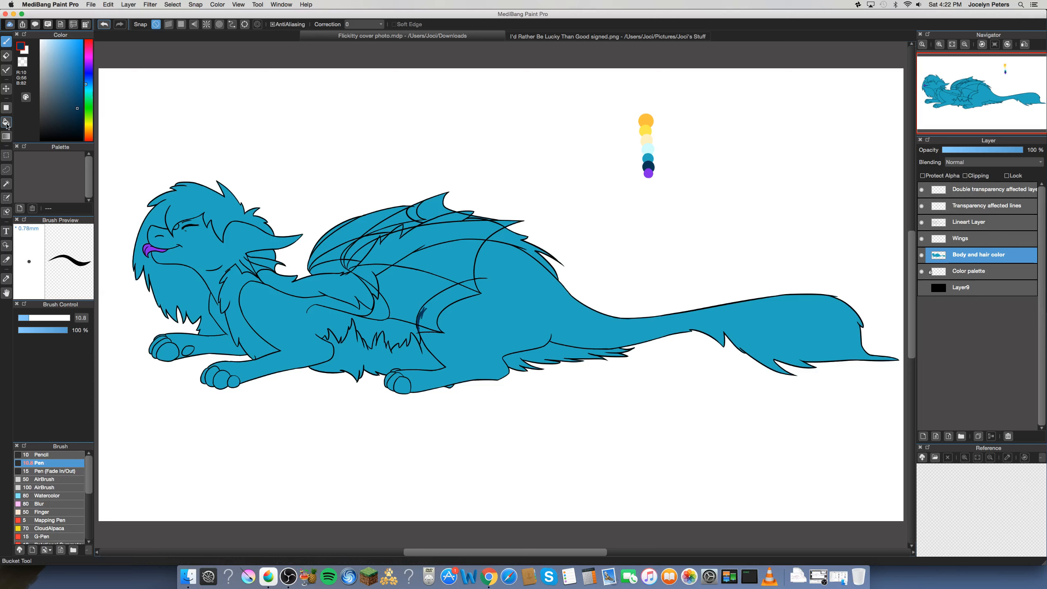
Draw a black test ellipse above the creature with the Pen at size 10.8
{"action": "key", "text": "g"}
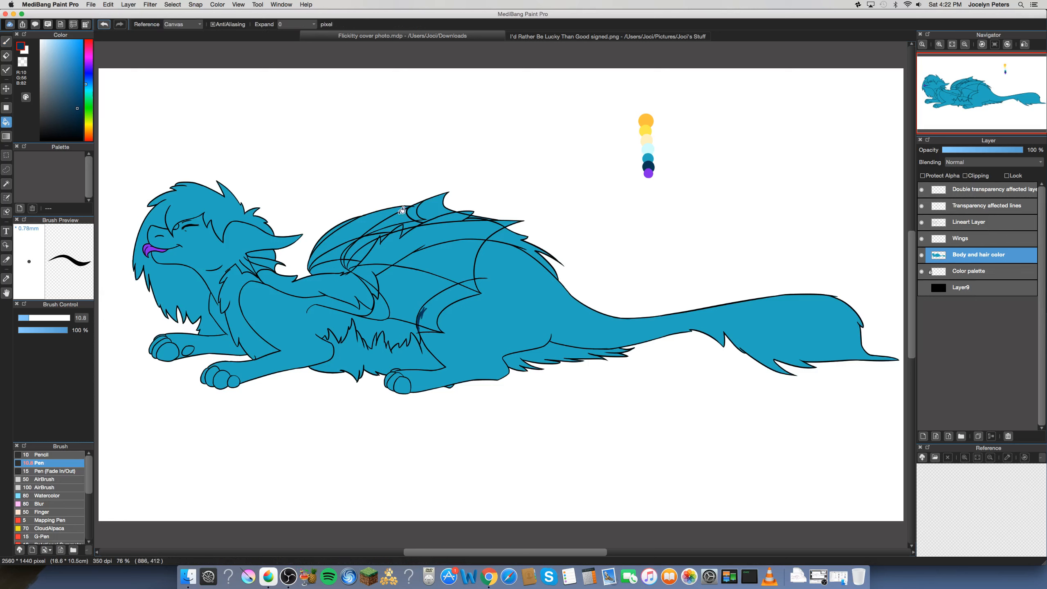
{"action": "left_click", "coordinate": [40, 141]}
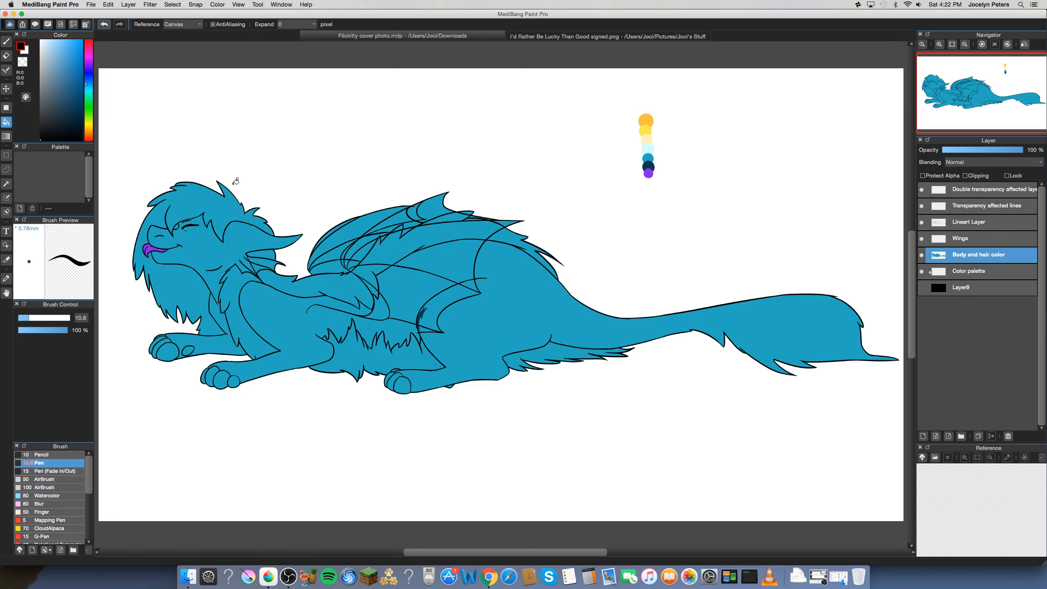
{"action": "left_click", "coordinate": [6, 41]}
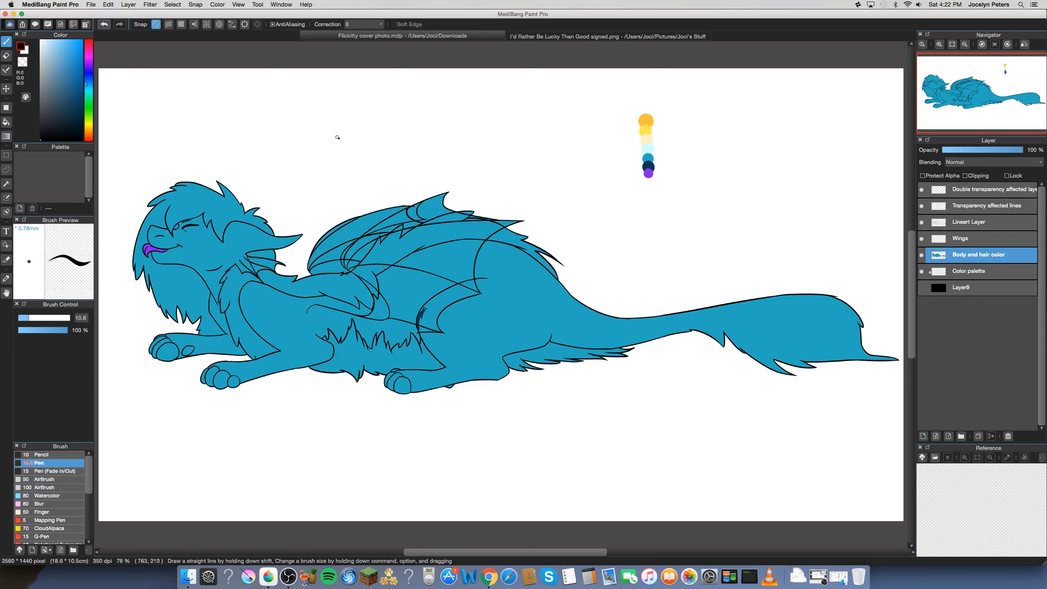
{"action": "mouse_move", "coordinate": [355, 103]}
{"action": "left_mouse_down"}
{"action": "mouse_move", "coordinate": [388, 137]}
{"action": "mouse_move", "coordinate": [317, 122]}
{"action": "left_mouse_up"}
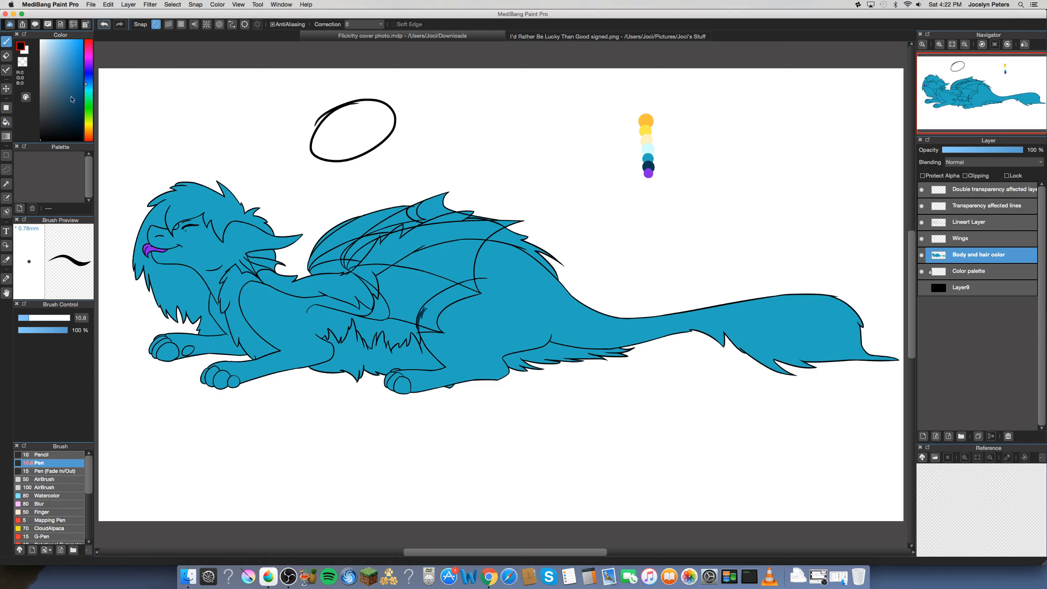
Fill the test ellipse with blue using the Bucket tool and inspect the fill's edge up close
{"action": "left_click_drag", "start_coordinate": [89, 83], "coordinate": [97, 75]}
{"action": "left_click", "coordinate": [71, 50]}
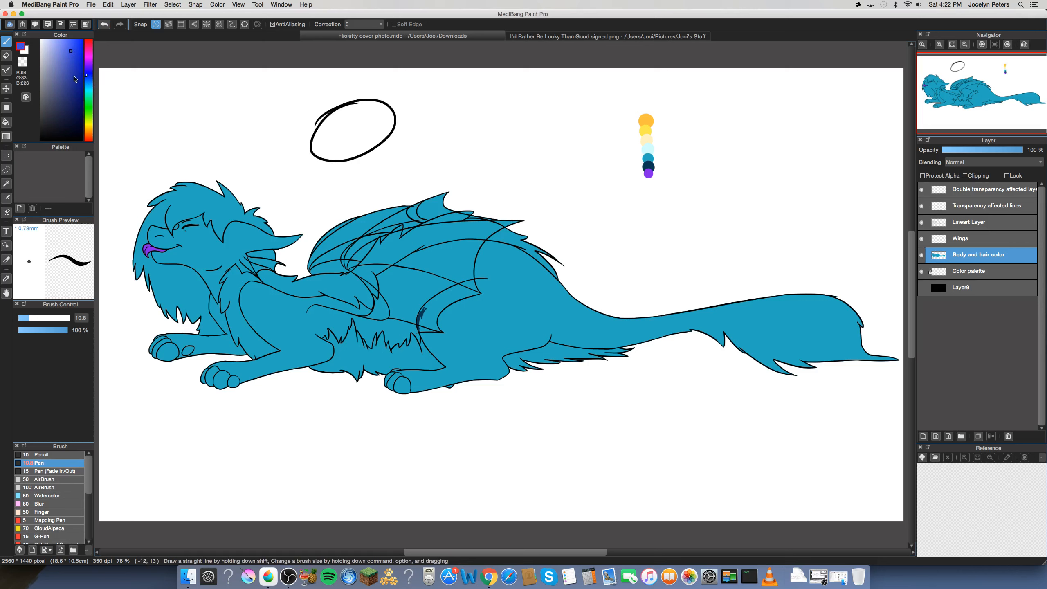
{"action": "left_click", "coordinate": [7, 122]}
{"action": "left_click", "coordinate": [350, 124]}
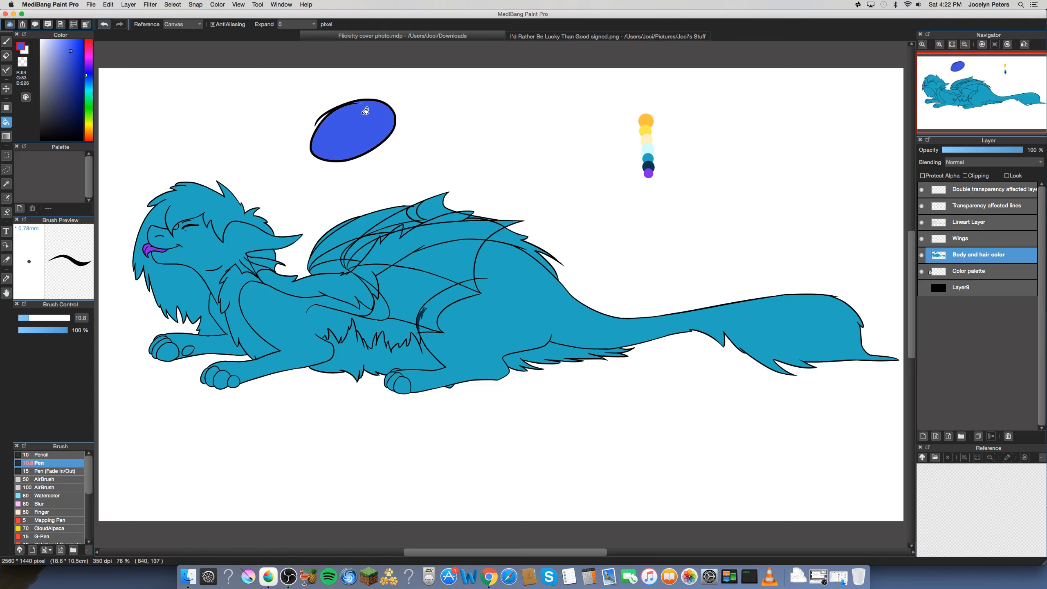
{"action": "key", "text": "super+plus"}
{"action": "key", "text": "super+plus"}
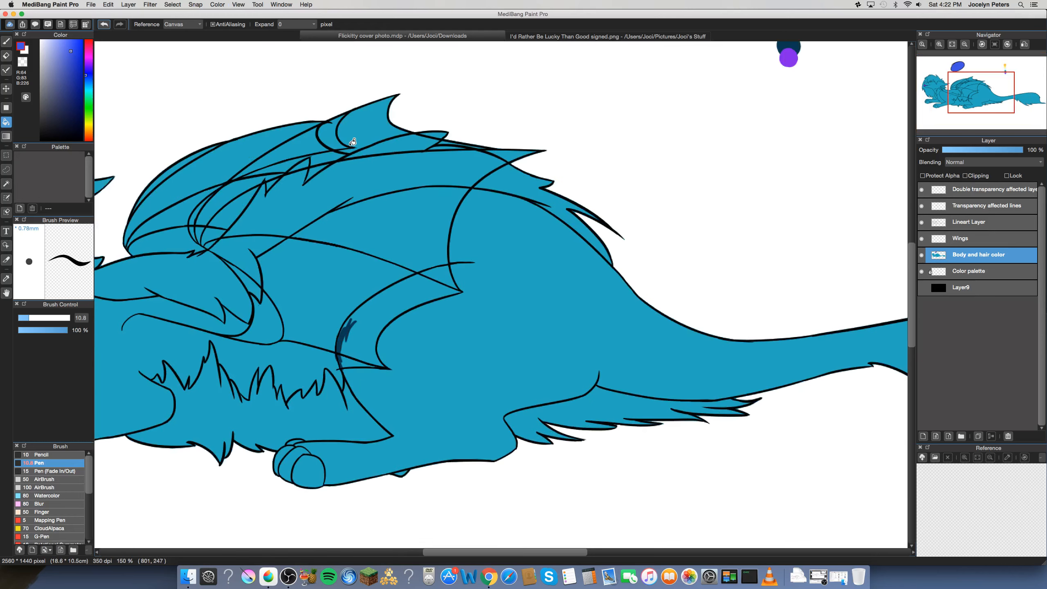
{"action": "left_click", "coordinate": [970, 91]}
{"action": "left_click_drag", "start_coordinate": [969, 91], "coordinate": [956, 81]}
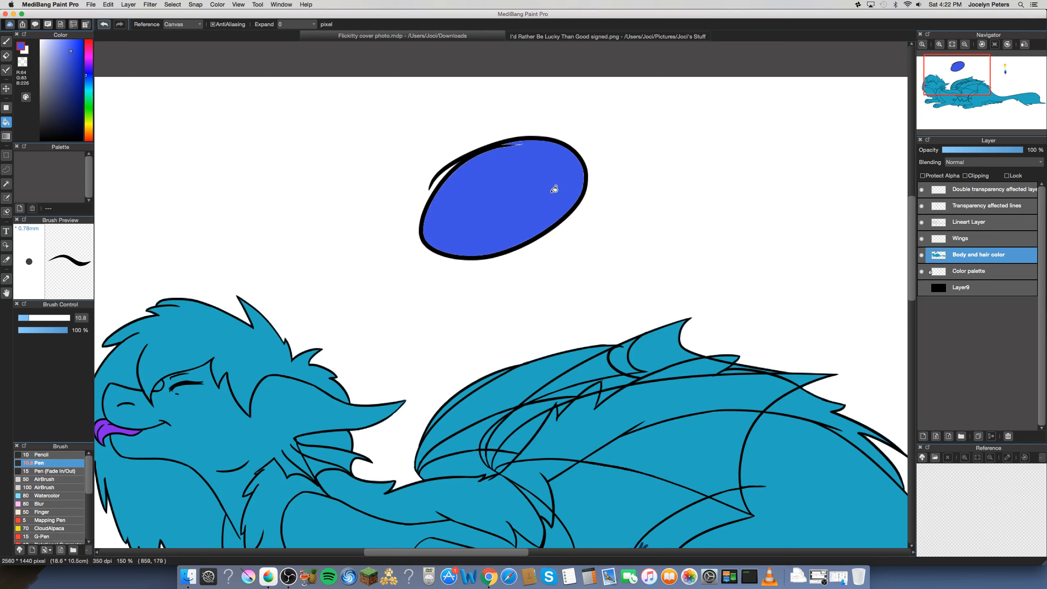
Undo the blue fill, the test ellipse and the dark navy strokes on the wing
{"action": "key", "text": "super+z"}
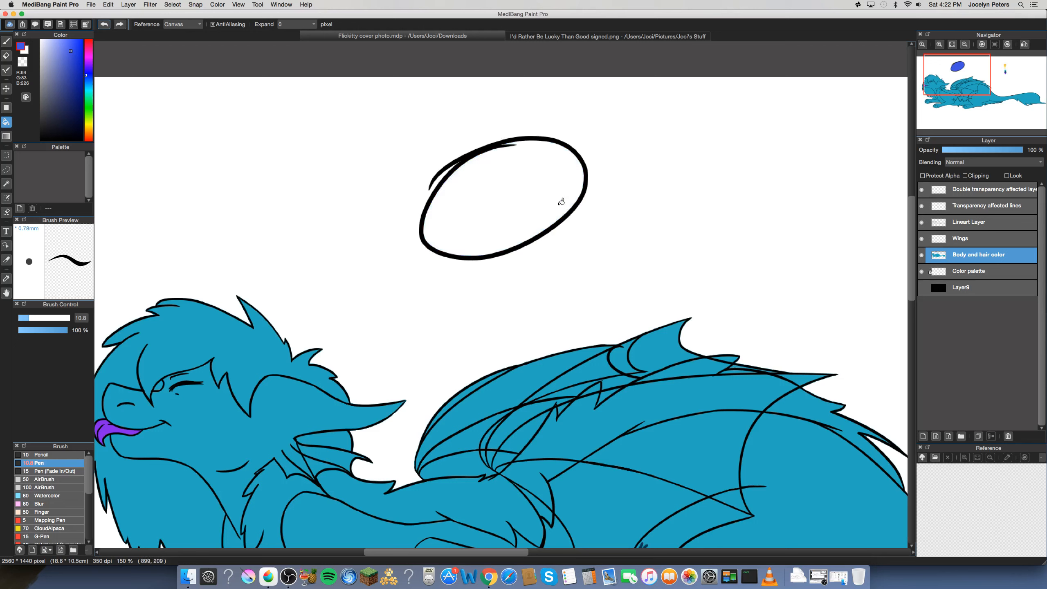
{"action": "key", "text": "super+z"}
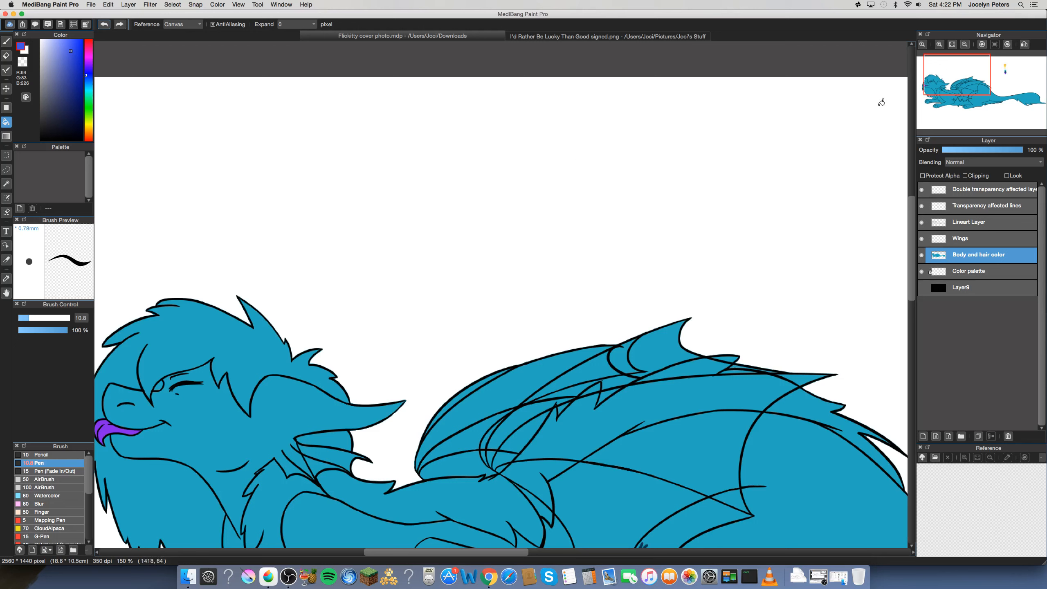
{"action": "left_click", "coordinate": [951, 44]}
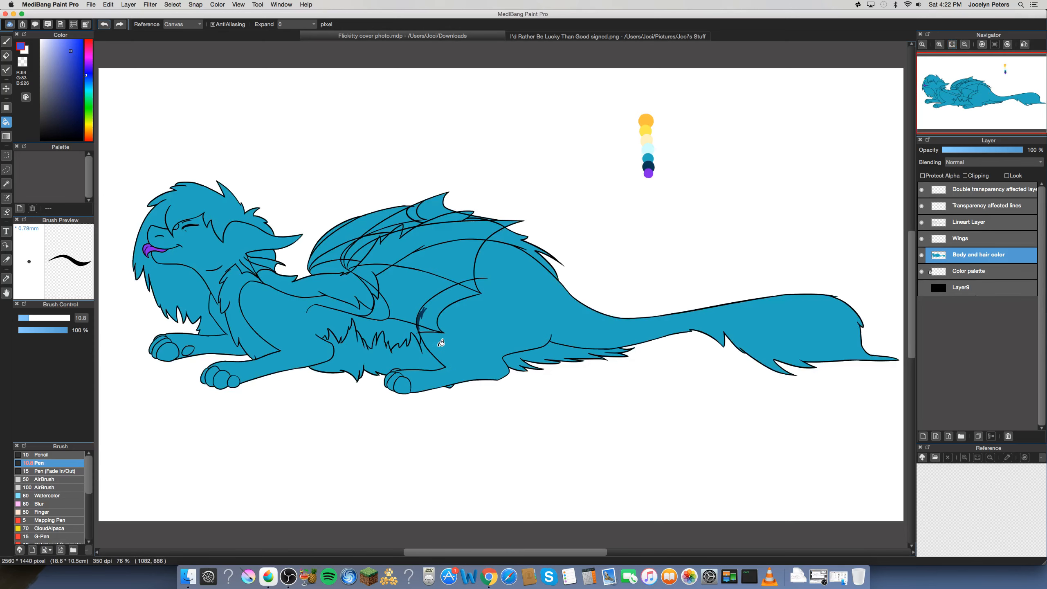
{"action": "key", "text": "super+z"}
{"action": "key", "text": "super+z"}
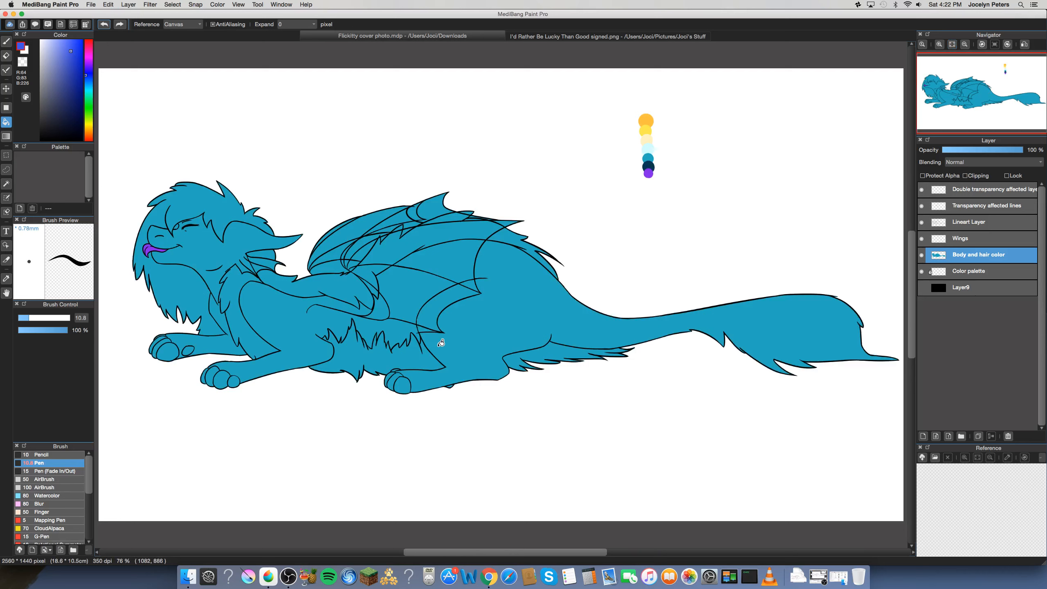